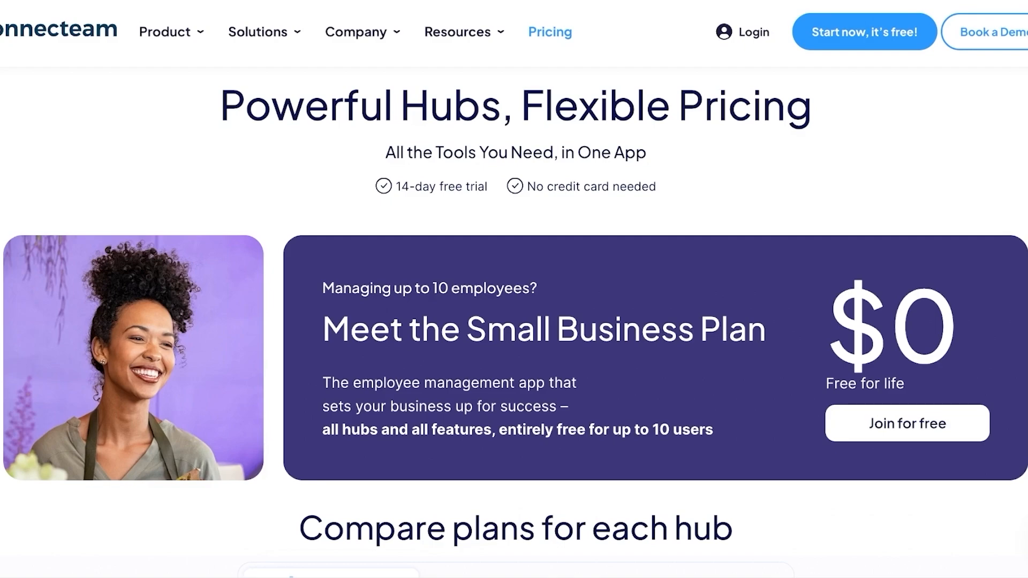
# Examine the pricing page, including the Small Business Plan and the prices and features of each Operations plan
pyautogui.scroll(-1, 516, 325)
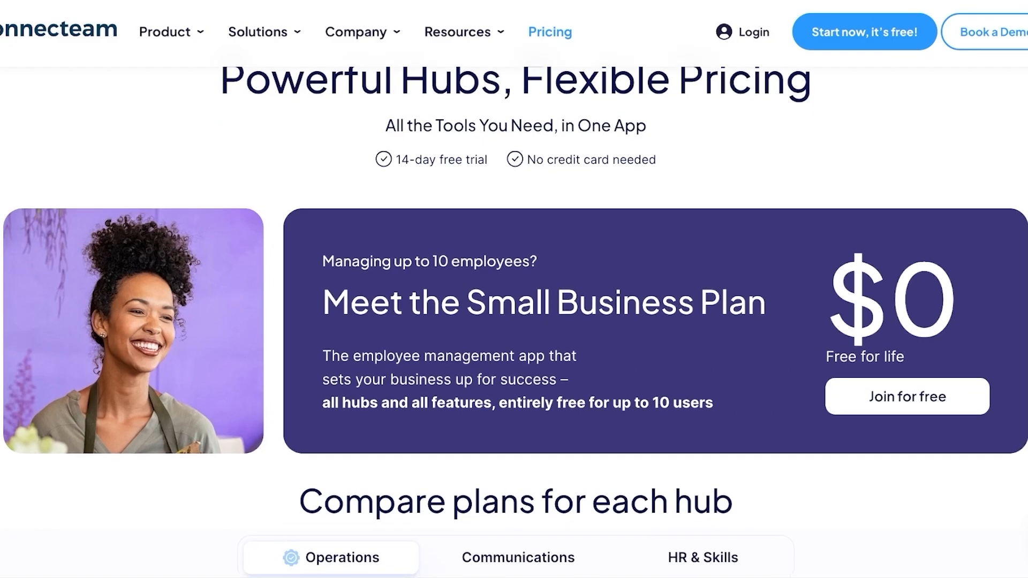
pyautogui.scroll(-2, 515, 316)
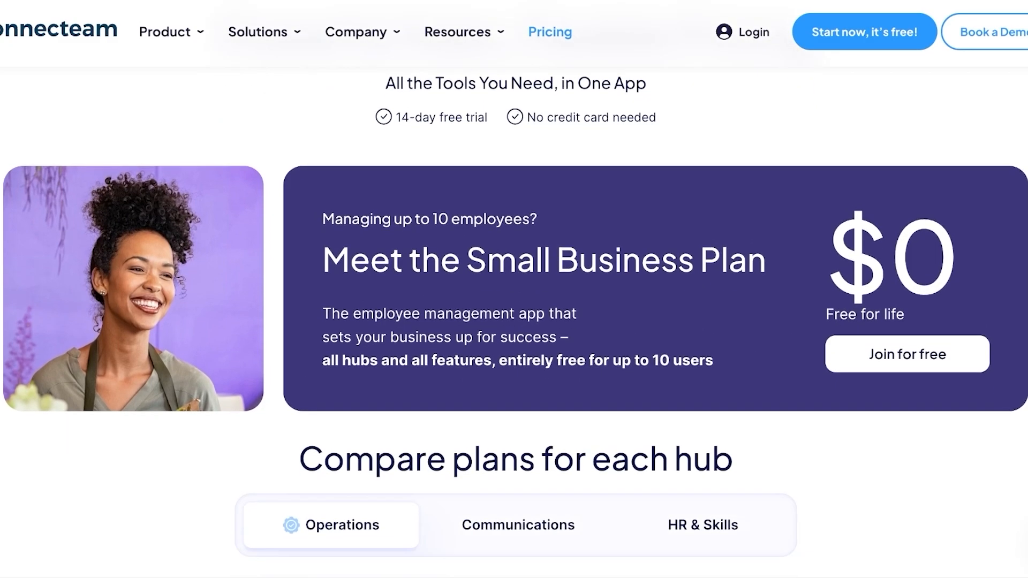
pyautogui.scroll(-1, 516, 322)
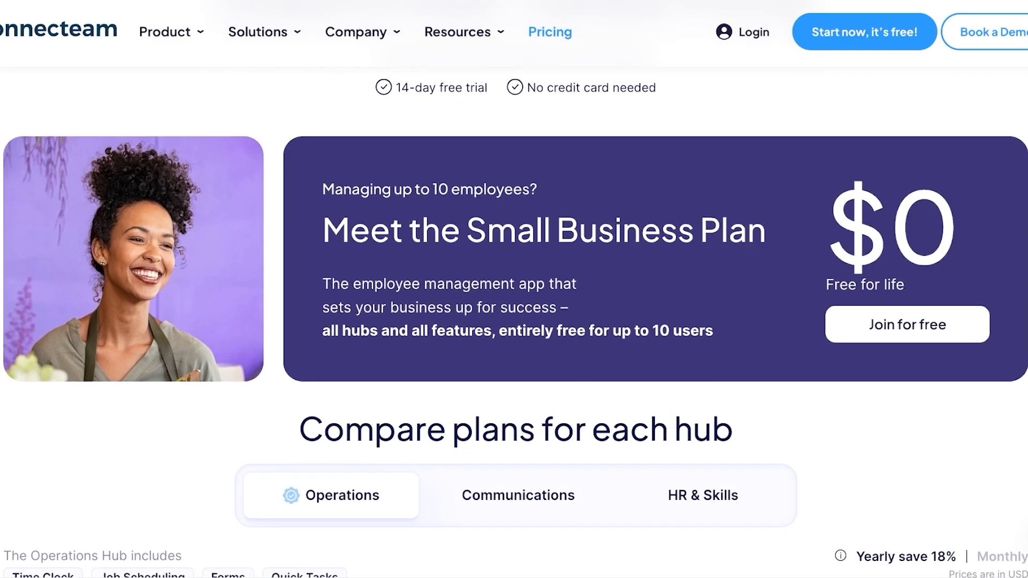
pyautogui.scroll(-2, 516, 322)
pyautogui.scroll(-1, 516, 321)
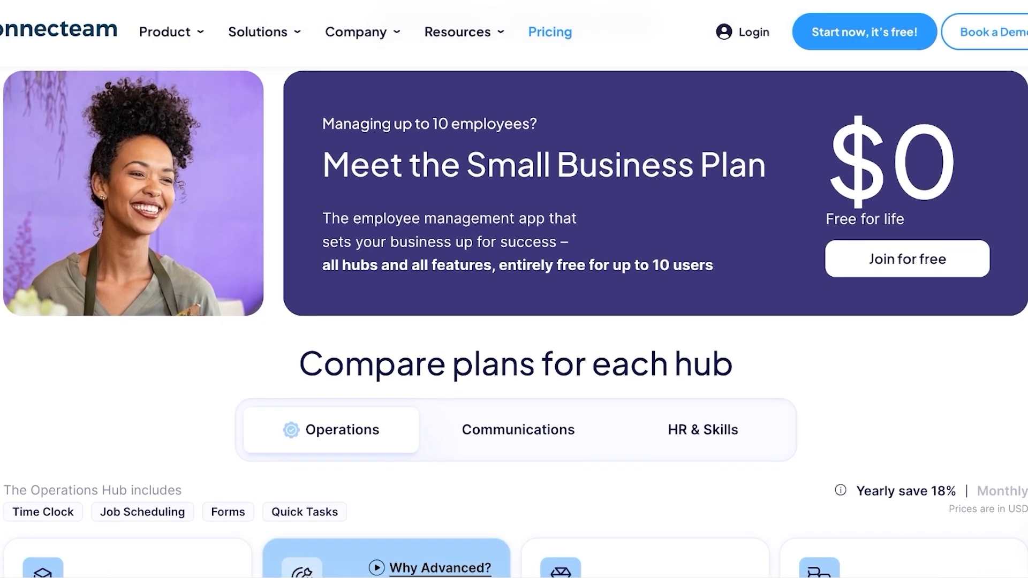
pyautogui.scroll(-3, 515, 322)
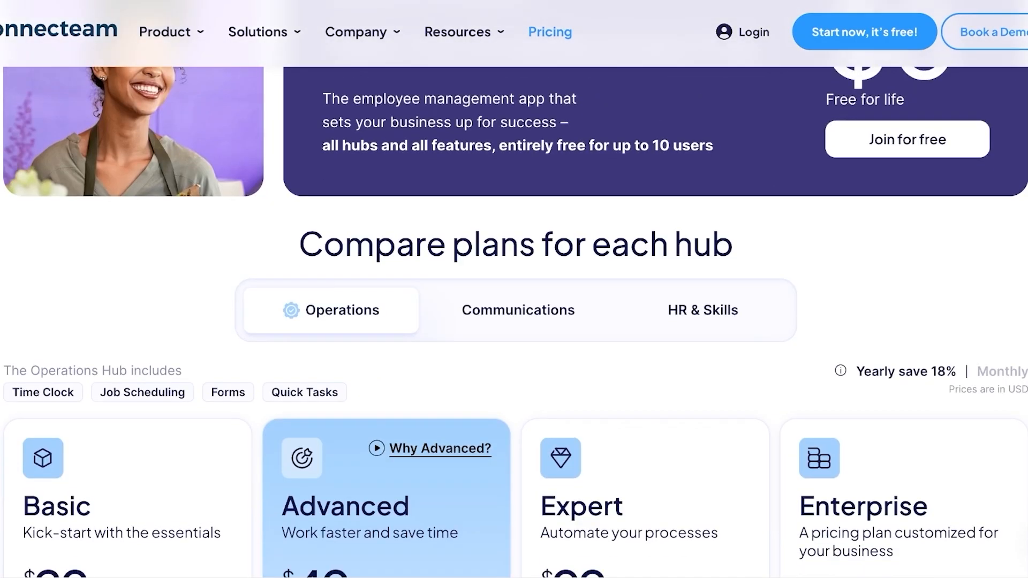
pyautogui.scroll(-2, 515, 321)
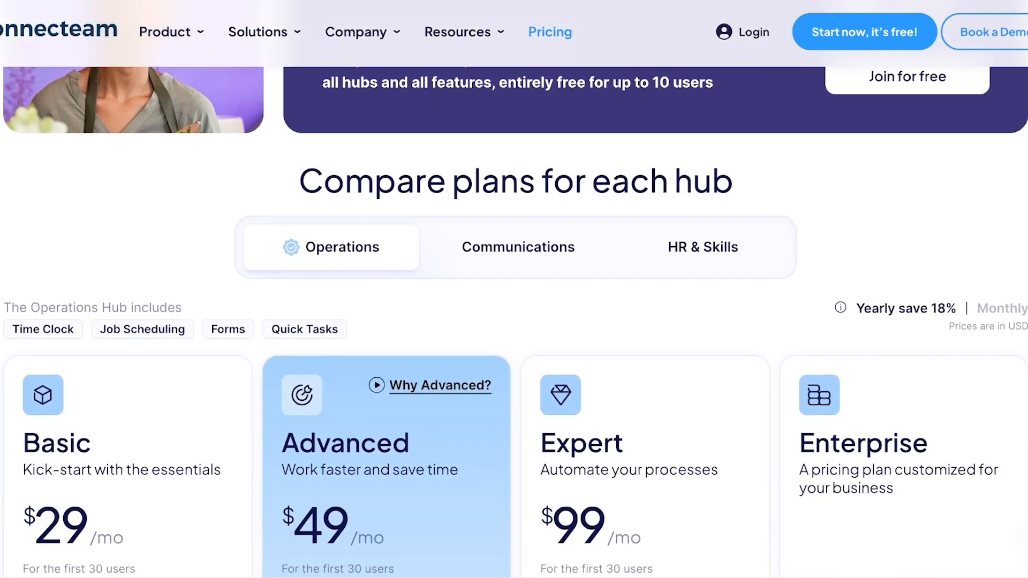
pyautogui.scroll(-4, 516, 322)
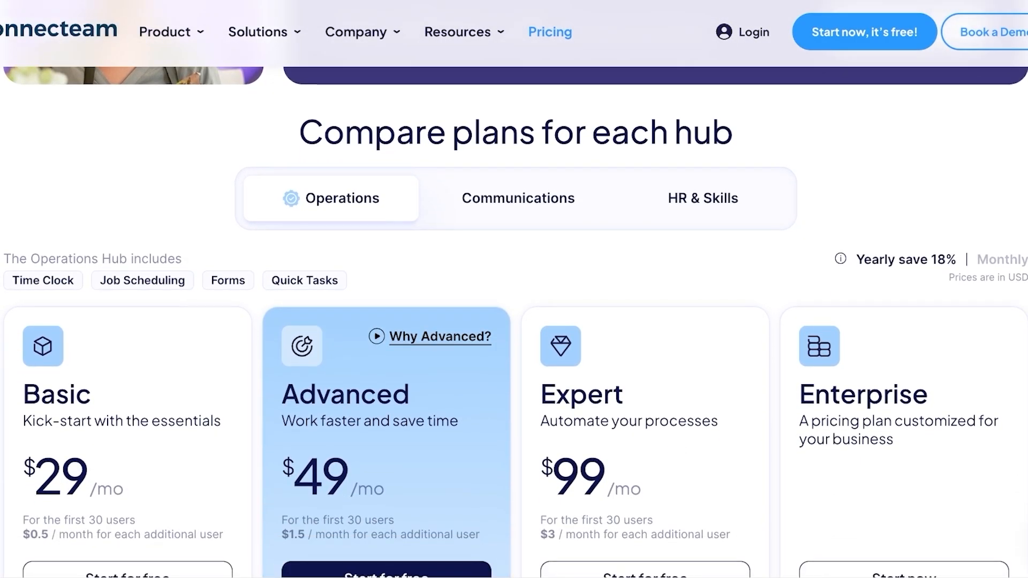
pyautogui.scroll(-4, 516, 322)
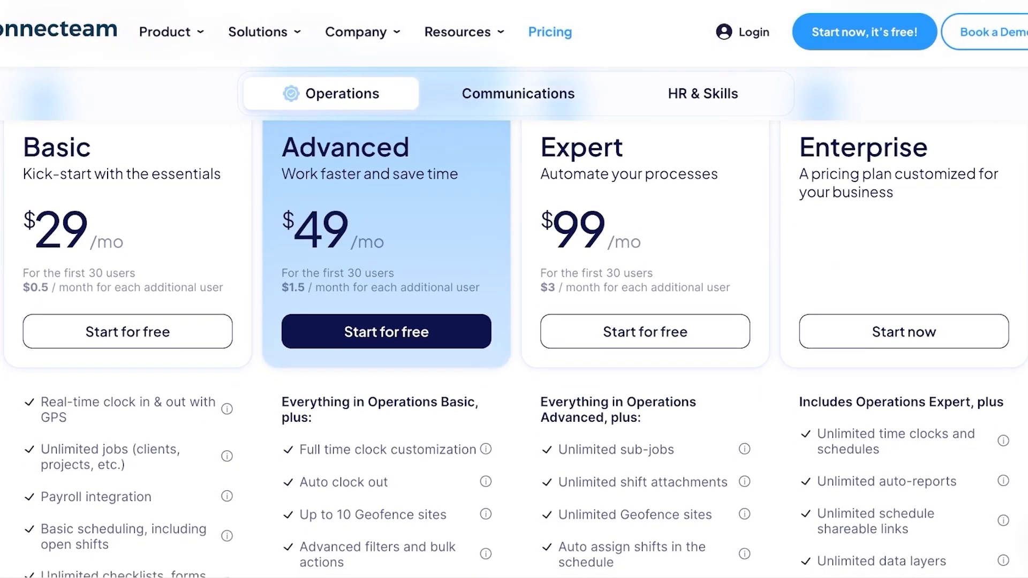
pyautogui.scroll(-2, 516, 321)
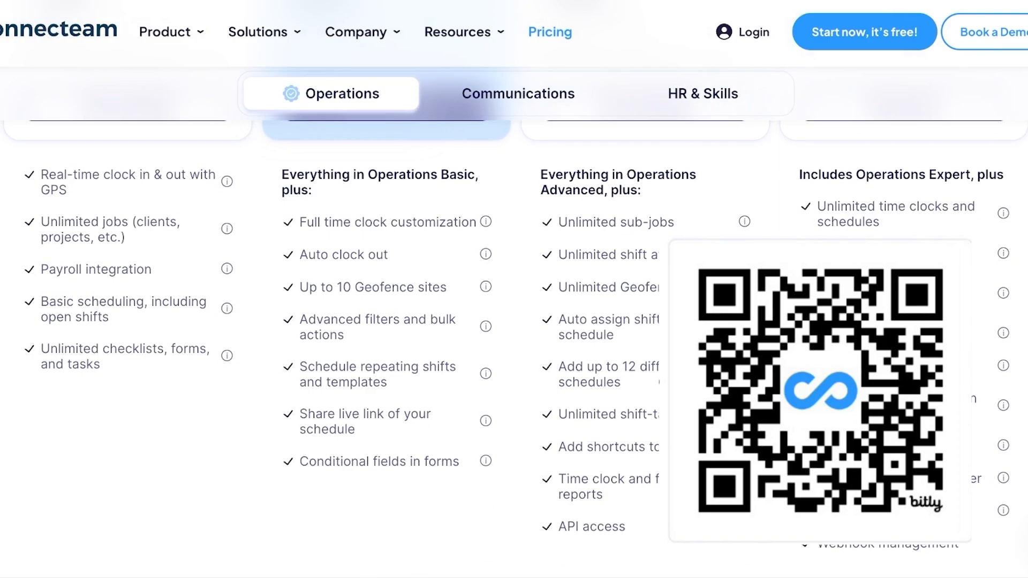
pyautogui.scroll(-2, 514, 321)
pyautogui.scroll(-5, 514, 321)
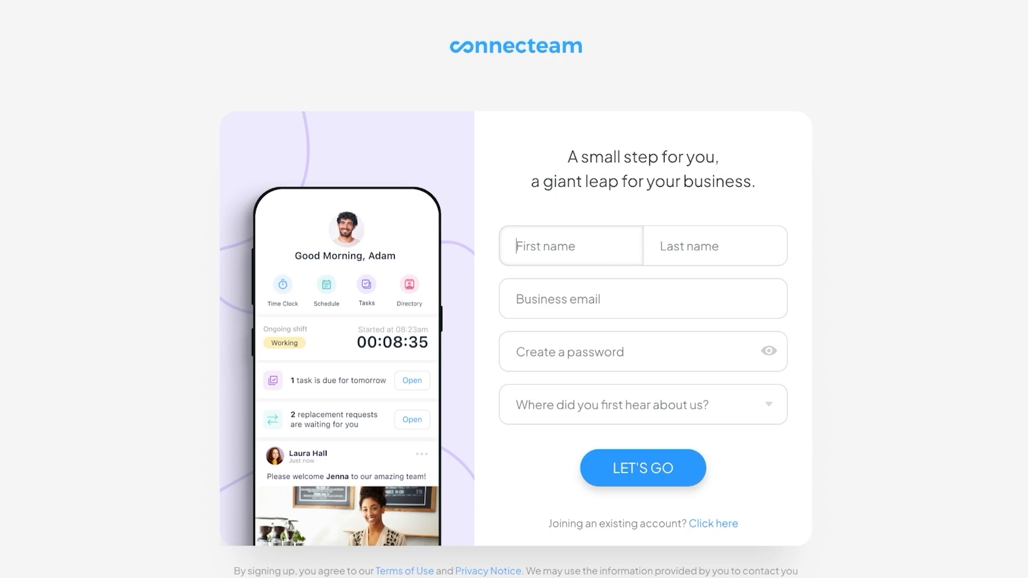
# Enter the account holder's first name, last name and business email in the sign-up form
pyautogui.press('Tab')
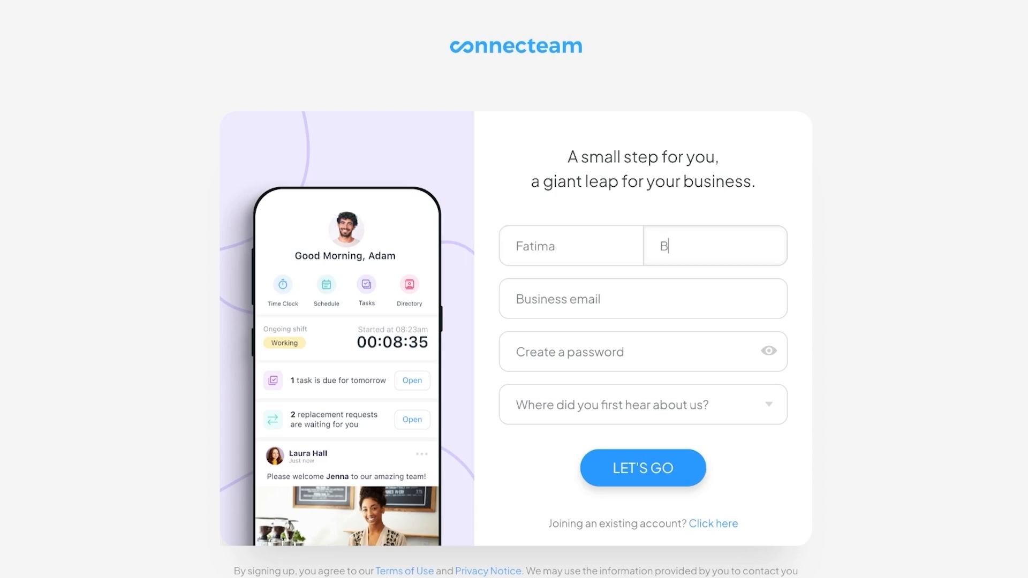
# Create the account password and submit the sign-up form
pyautogui.press('Tab')
pyautogui.write('Fat••••••')
pyautogui.press('Tab')
pyautogui.press('Return')
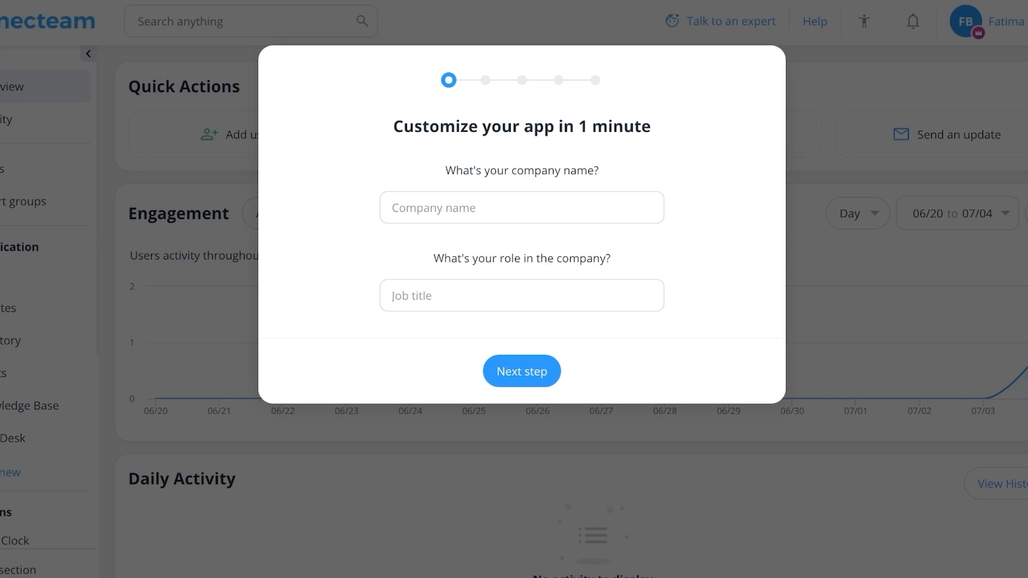
# Give the company name as Spencer and the role as Owner, and continue the app setup
pyautogui.write('Spencer')
pyautogui.press('Tab')
pyautogui.write('C')
pyautogui.press('BackSpace')
pyautogui.write('Owner')
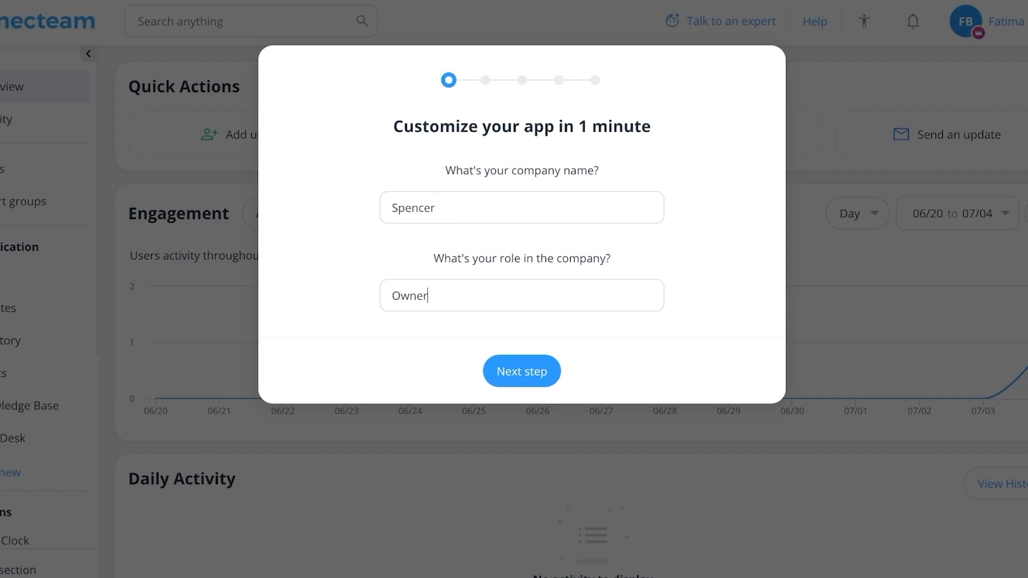
pyautogui.click(522, 371)
# Specify 1-10 employees and Retail as the business industry, and continue the setup
pyautogui.click(363, 170)
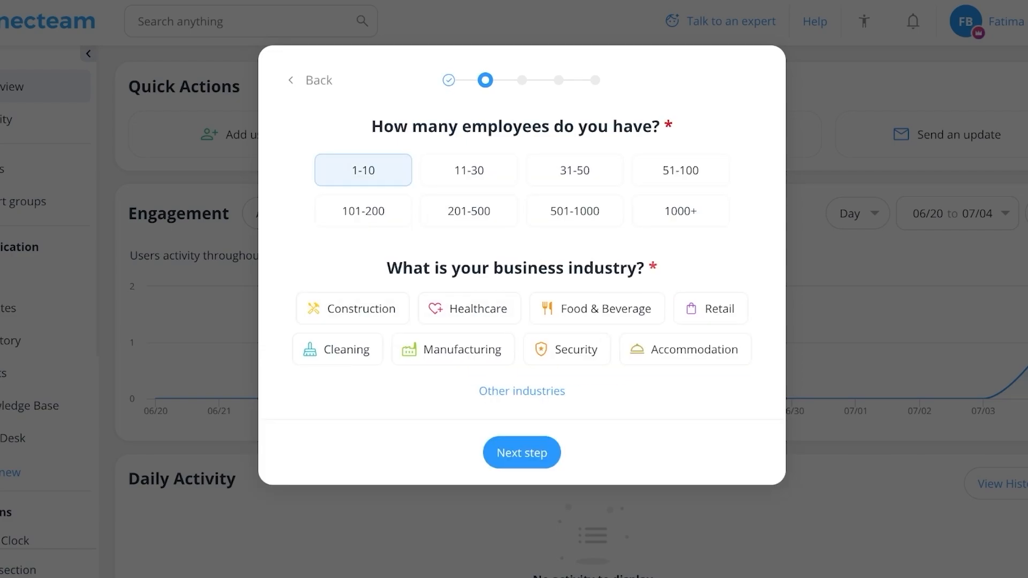
pyautogui.click(710, 308)
pyautogui.click(357, 388)
pyautogui.click(522, 508)
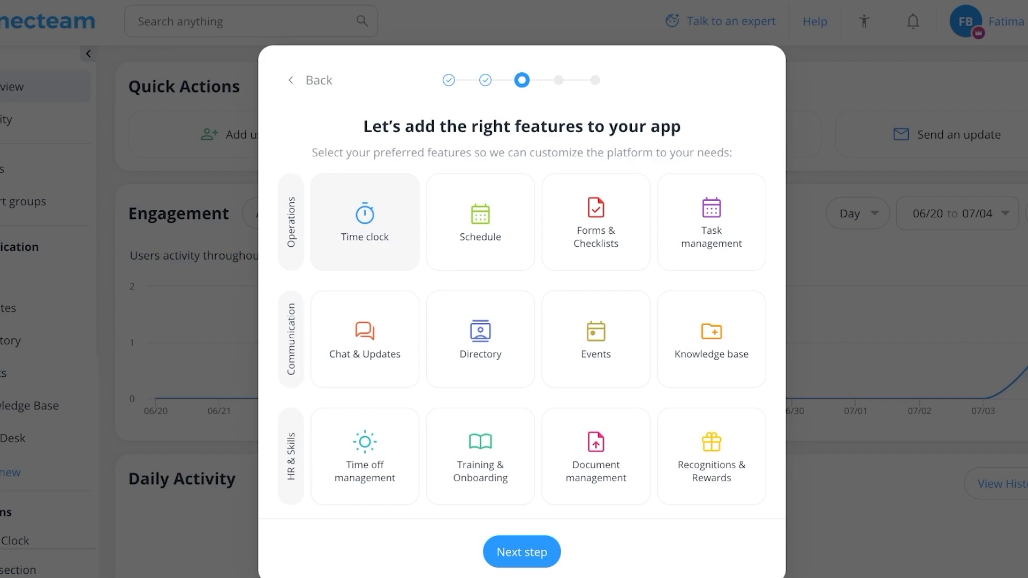
# Add all Operations, Communication and HR & Skills features to the app and use the Spencer logo for branding
pyautogui.click(365, 221)
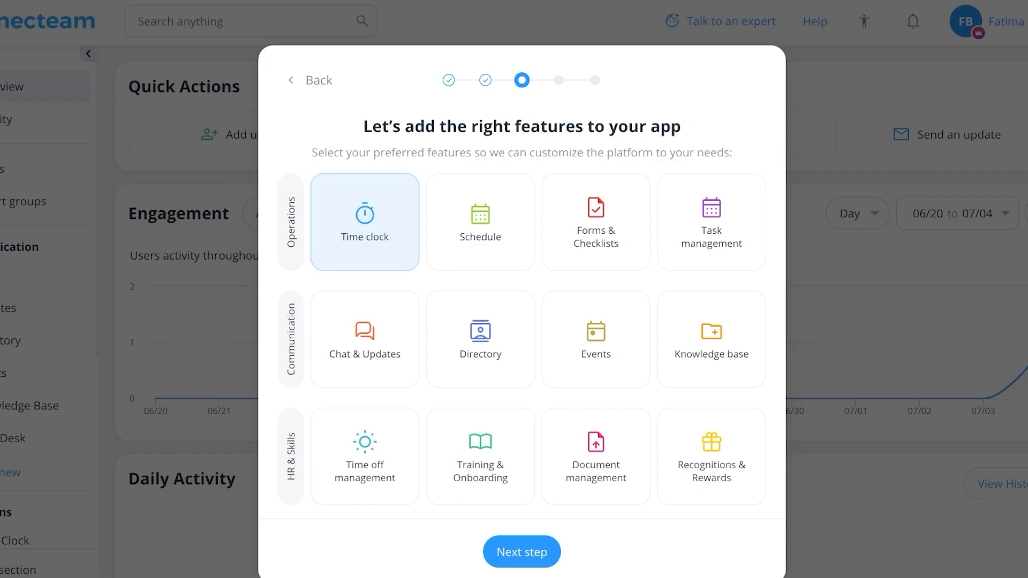
pyautogui.click(481, 222)
pyautogui.click(596, 222)
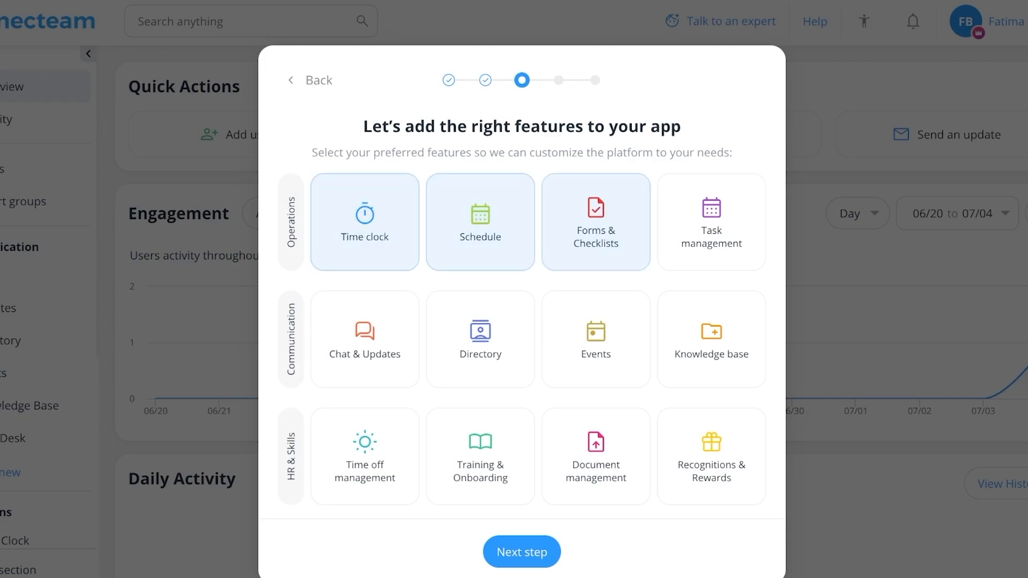
pyautogui.click(712, 221)
pyautogui.click(365, 456)
pyautogui.click(480, 457)
pyautogui.click(596, 457)
pyautogui.click(711, 457)
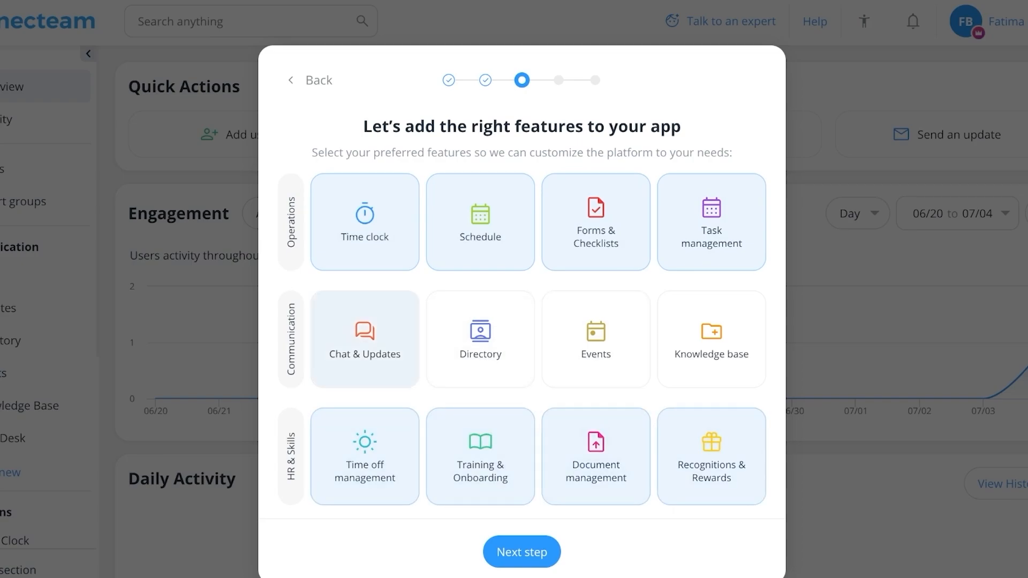
pyautogui.click(481, 339)
pyautogui.click(596, 339)
pyautogui.click(711, 339)
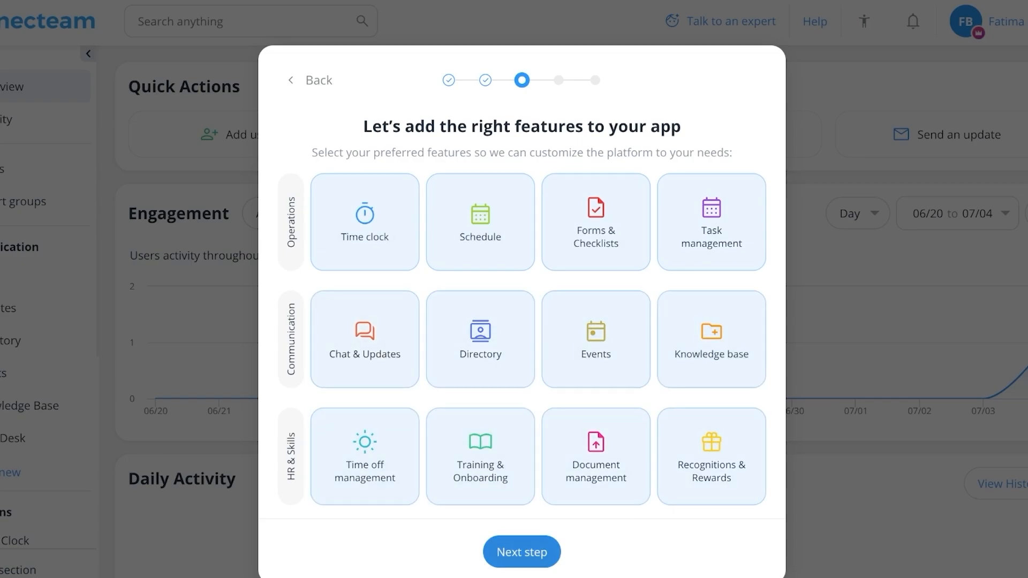
pyautogui.click(522, 552)
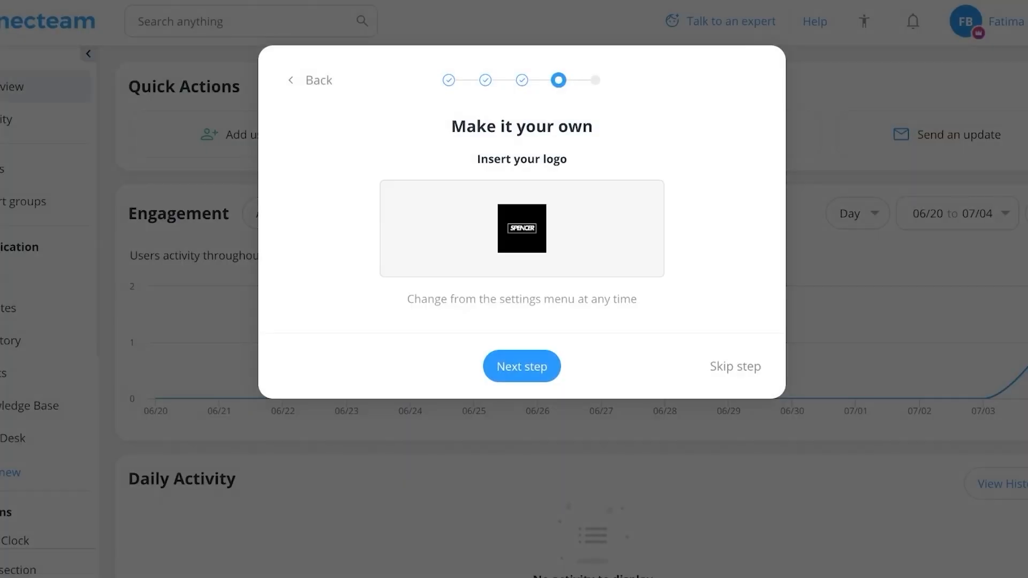
pyautogui.press('Return')
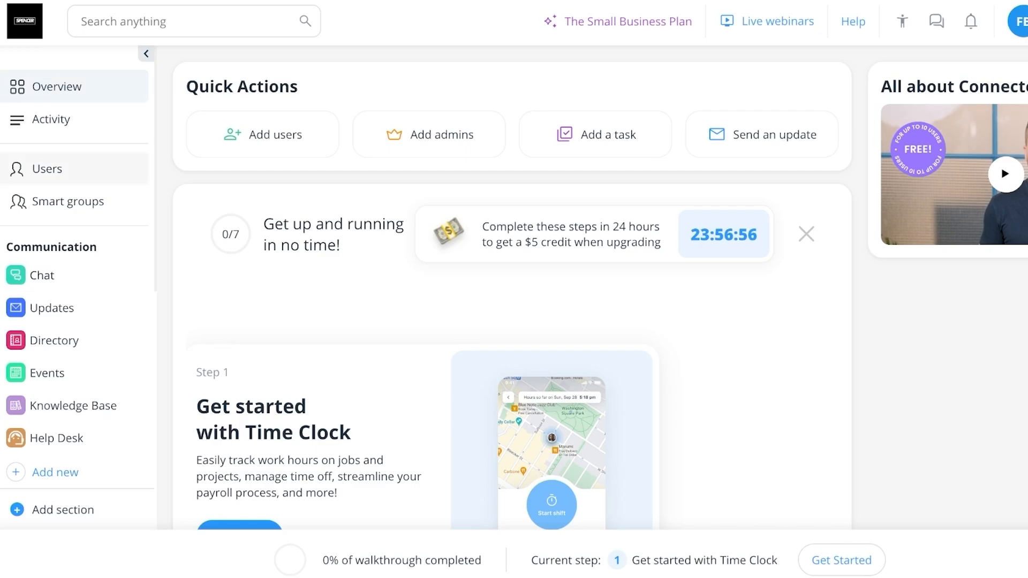
# Look over the Users list and return to the Overview page
pyautogui.click(47, 168)
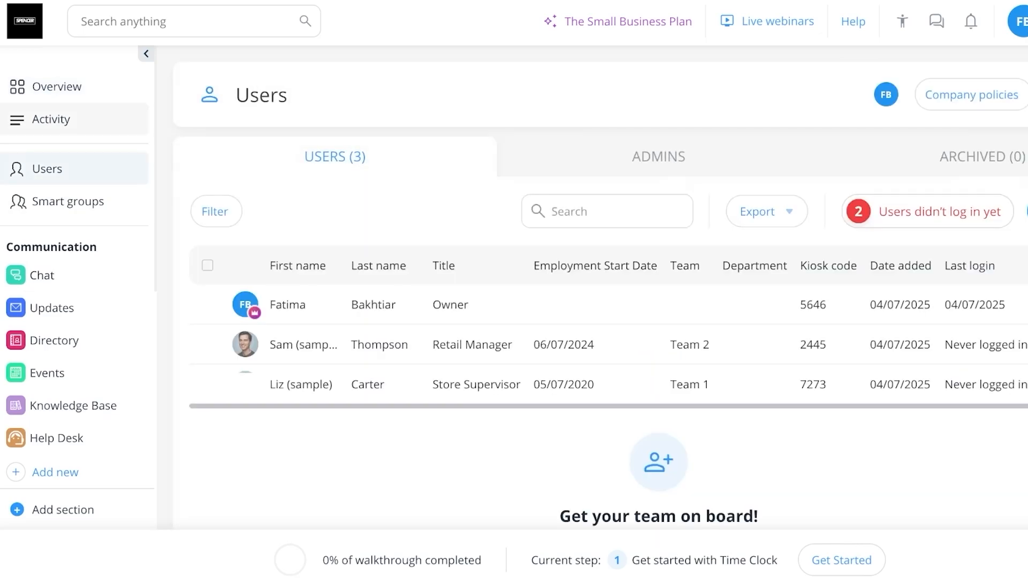
pyautogui.click(57, 87)
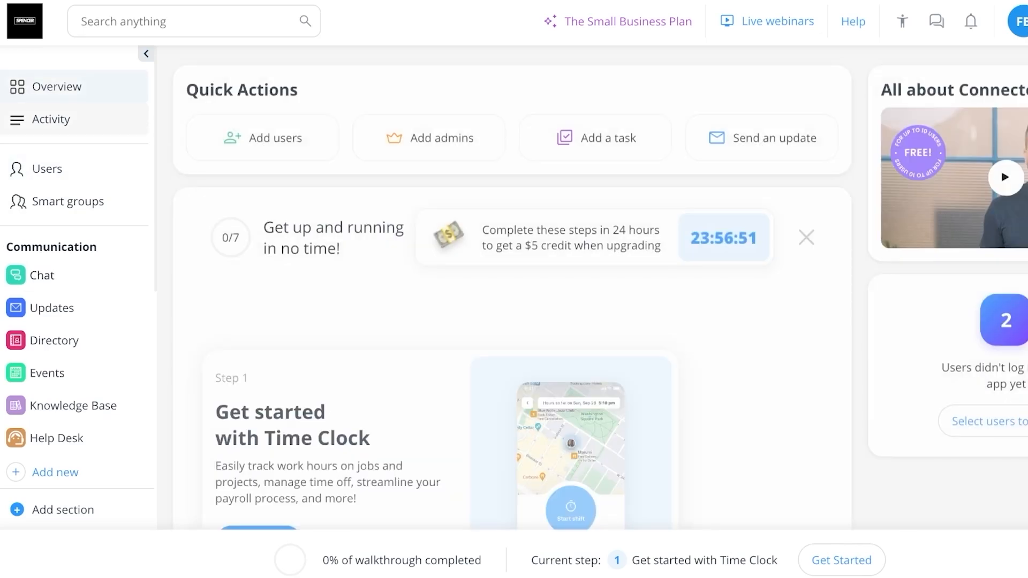
pyautogui.click(42, 276)
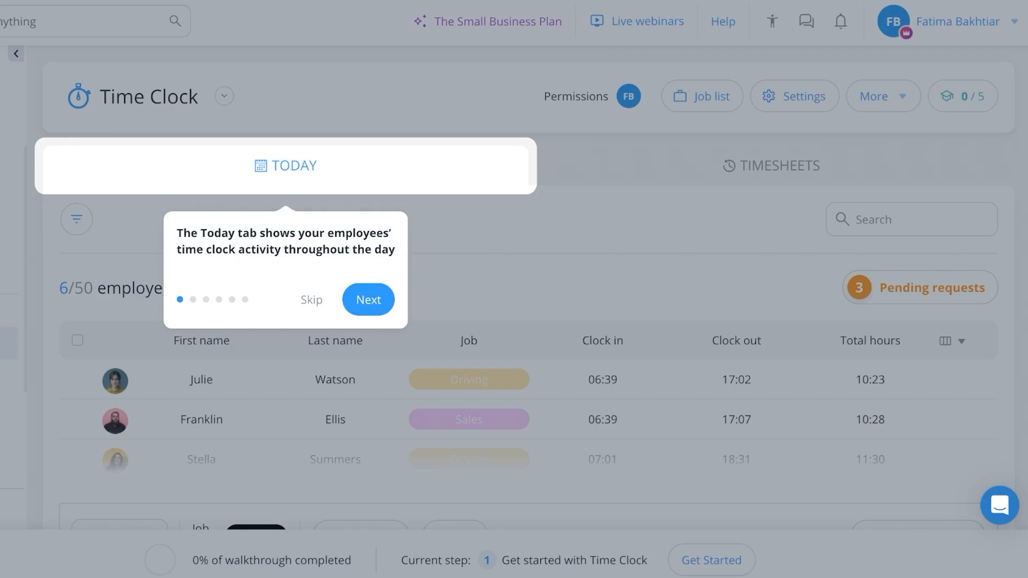
# Go through the Time Clock guided tour of today's activity, the timesheet totals and the payroll export
pyautogui.click(368, 300)
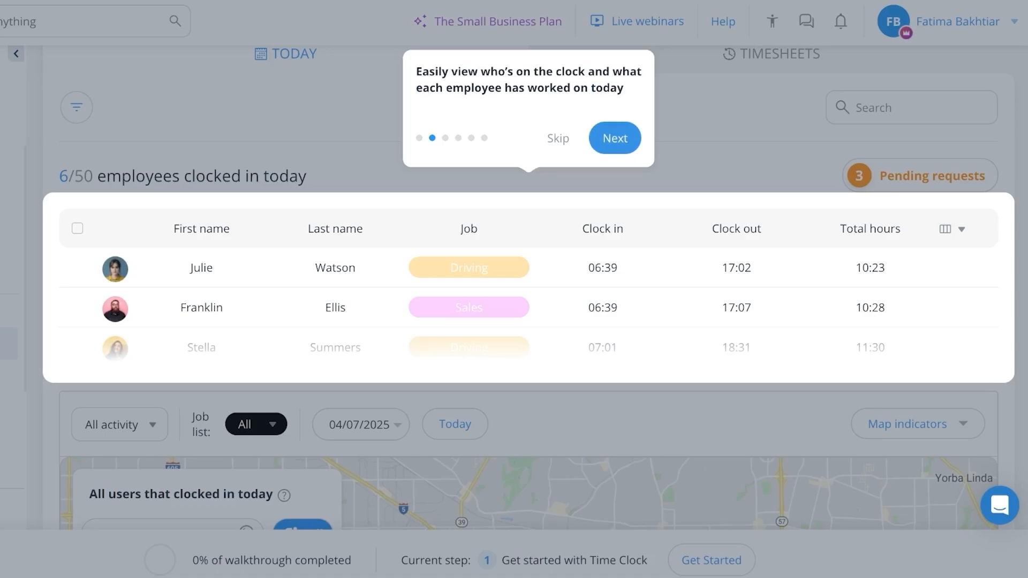
pyautogui.click(615, 138)
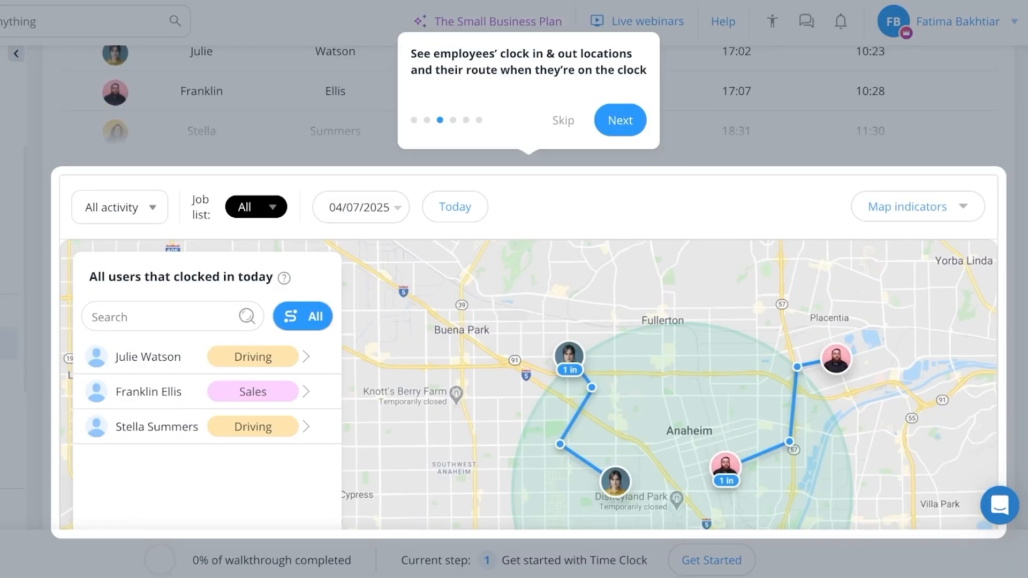
pyautogui.click(620, 120)
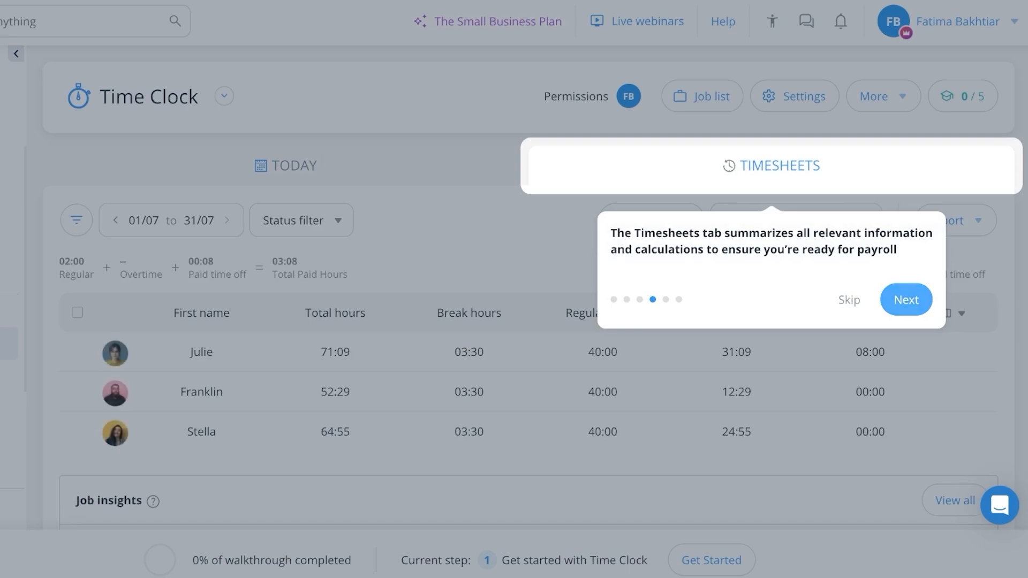
pyautogui.click(906, 300)
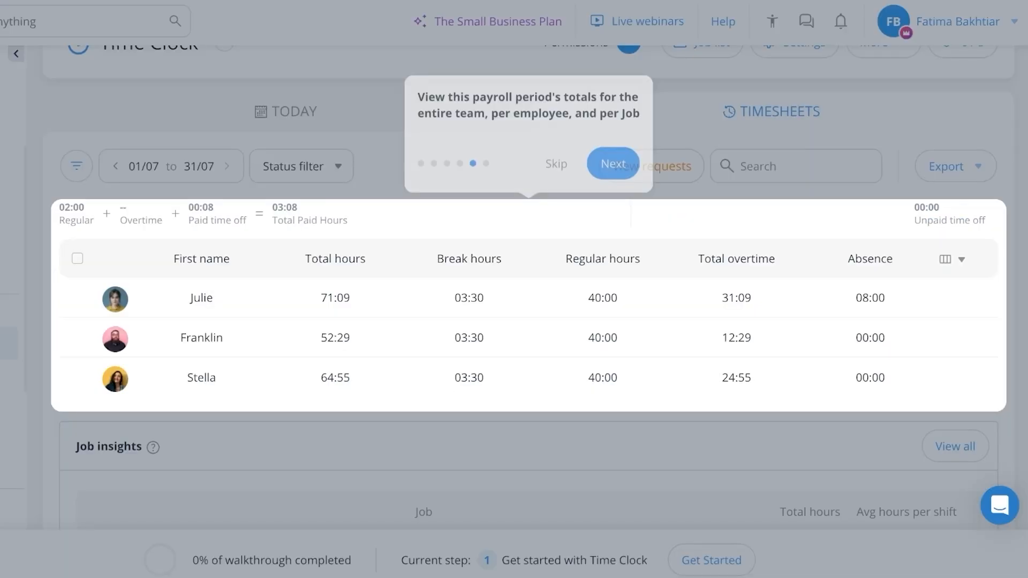
pyautogui.click(614, 135)
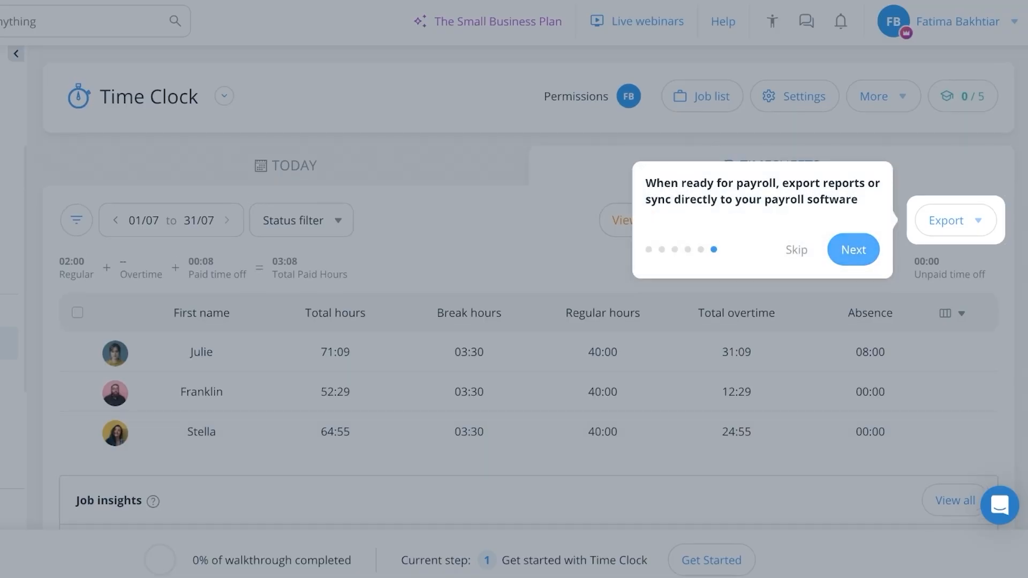
pyautogui.click(854, 249)
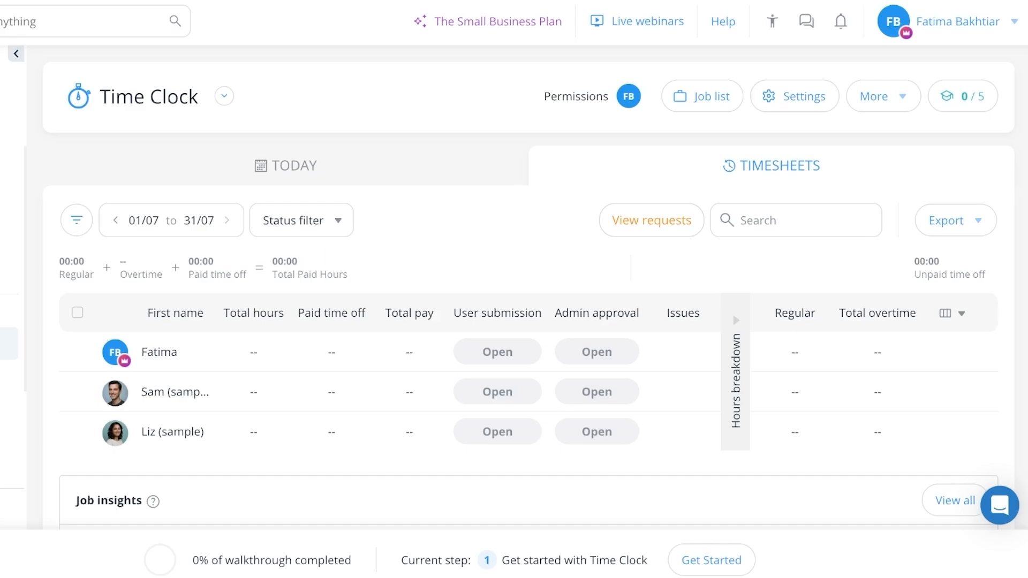
# Open the Time Clock quick setup, view the week start day options and close it without changes
pyautogui.click(794, 96)
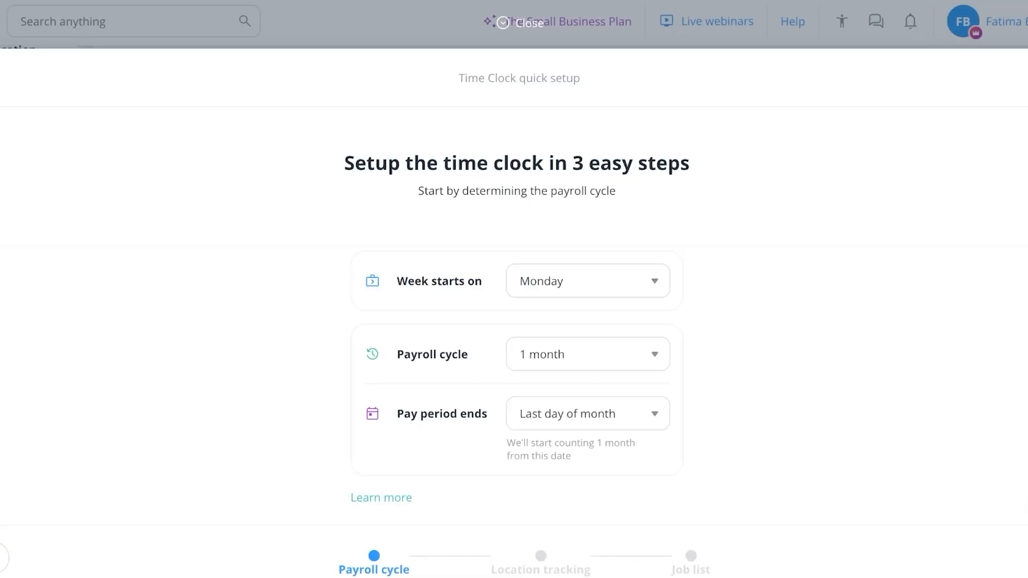
pyautogui.click(587, 281)
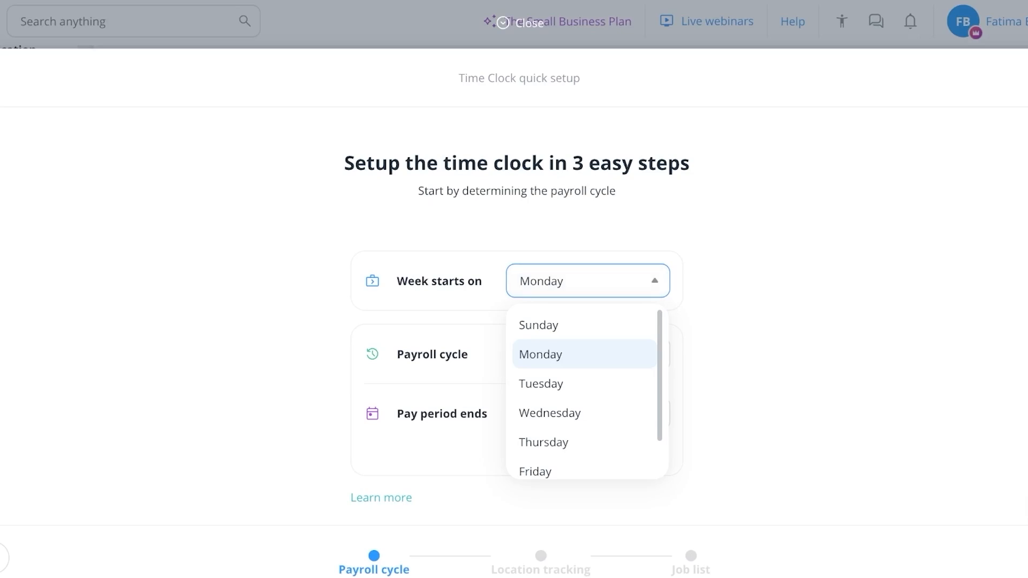
pyautogui.press('Escape')
pyautogui.press('Escape')
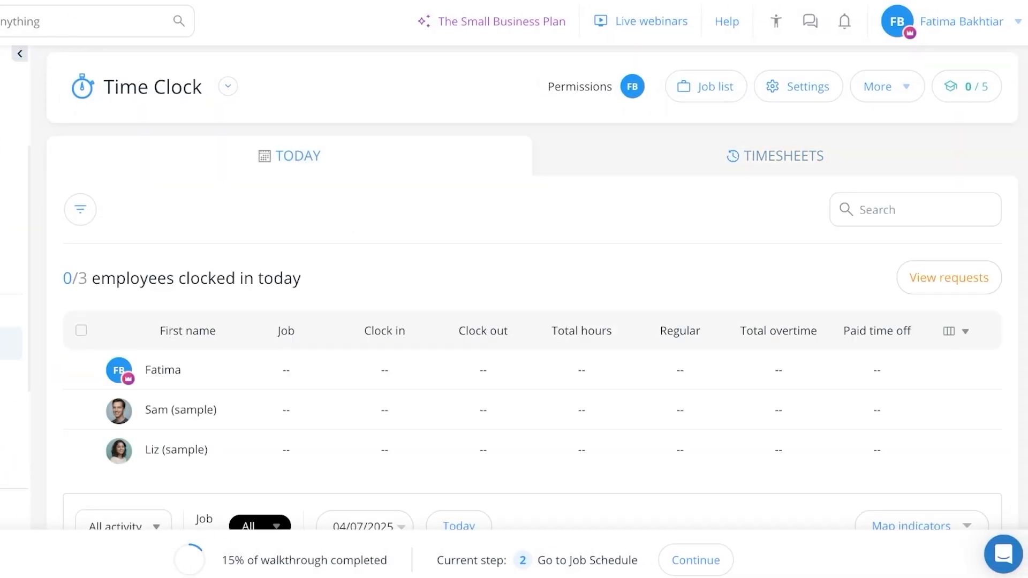
# Review the employees' Today activity and Timesheets in Time Clock
pyautogui.scroll(-2, 533, 348)
pyautogui.scroll(1, 533, 348)
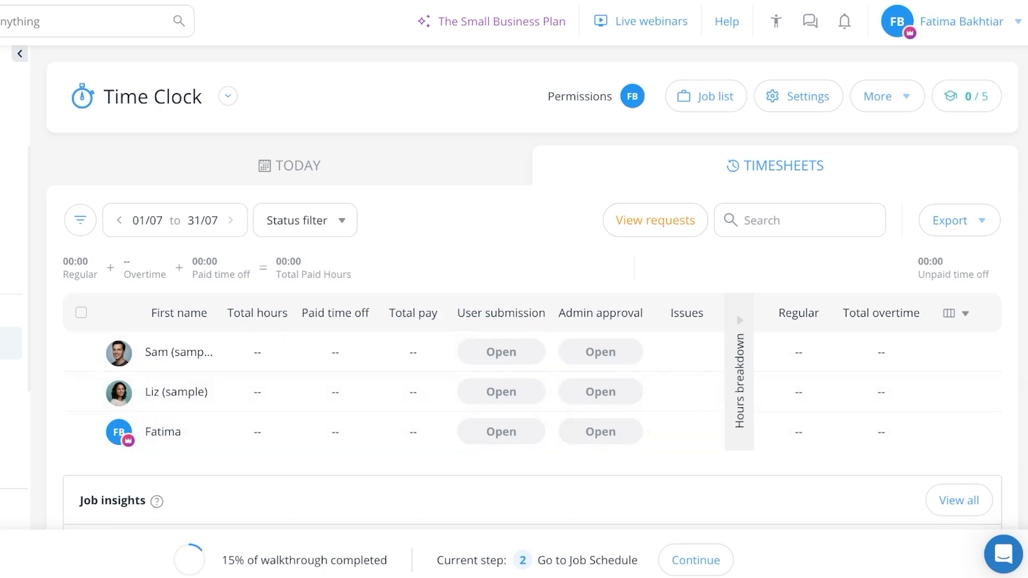
pyautogui.scroll(-3, 514, 391)
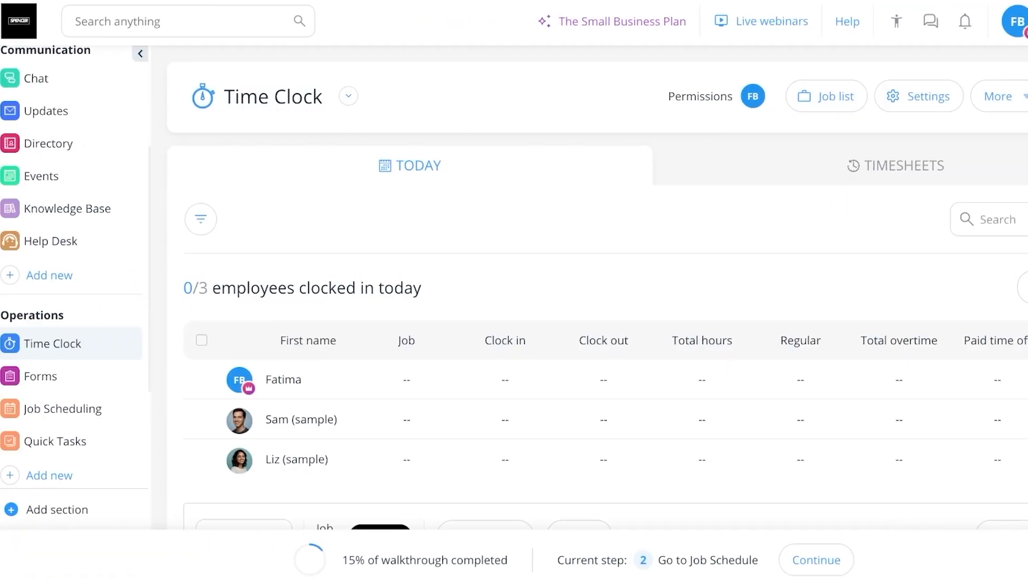
# Open the Smart Groups page
pyautogui.scroll(4, 64, 340)
pyautogui.click(62, 202)
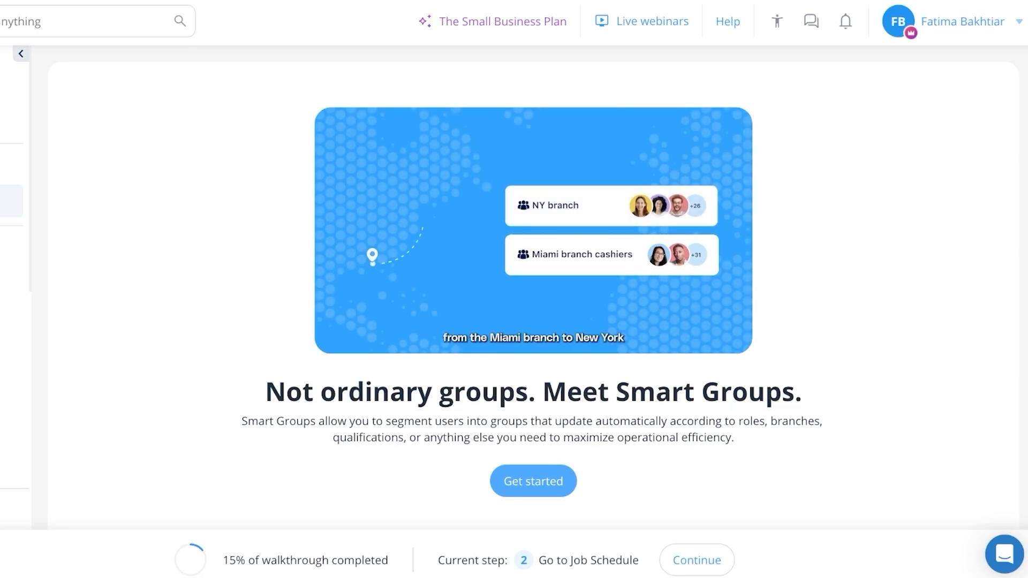
# Get started with Smart Groups and review the General groups and Groups by Location segments
pyautogui.click(533, 481)
pyautogui.scroll(-1, 534, 377)
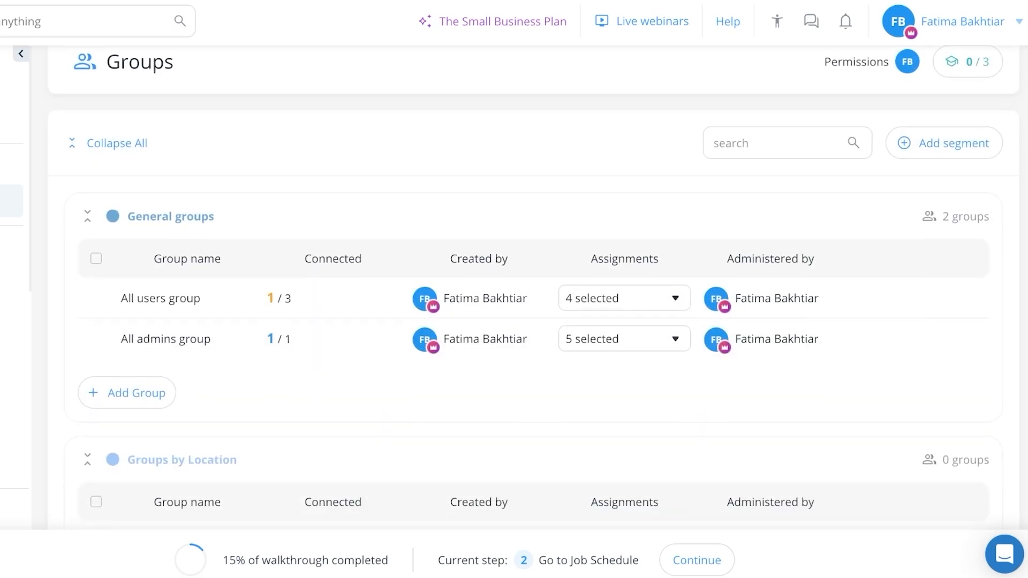
pyautogui.scroll(-10, 533, 277)
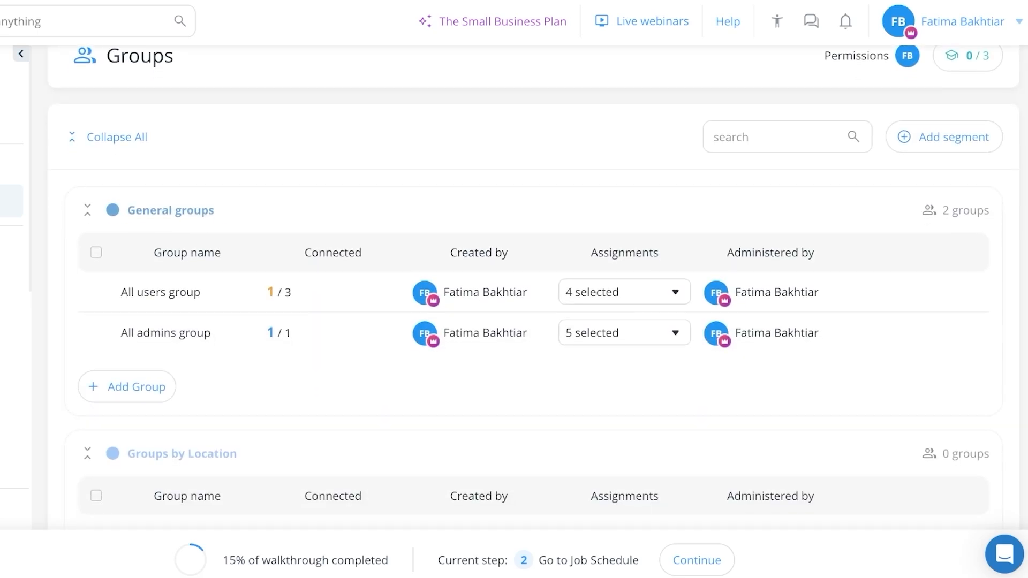
pyautogui.scroll(12, 533, 289)
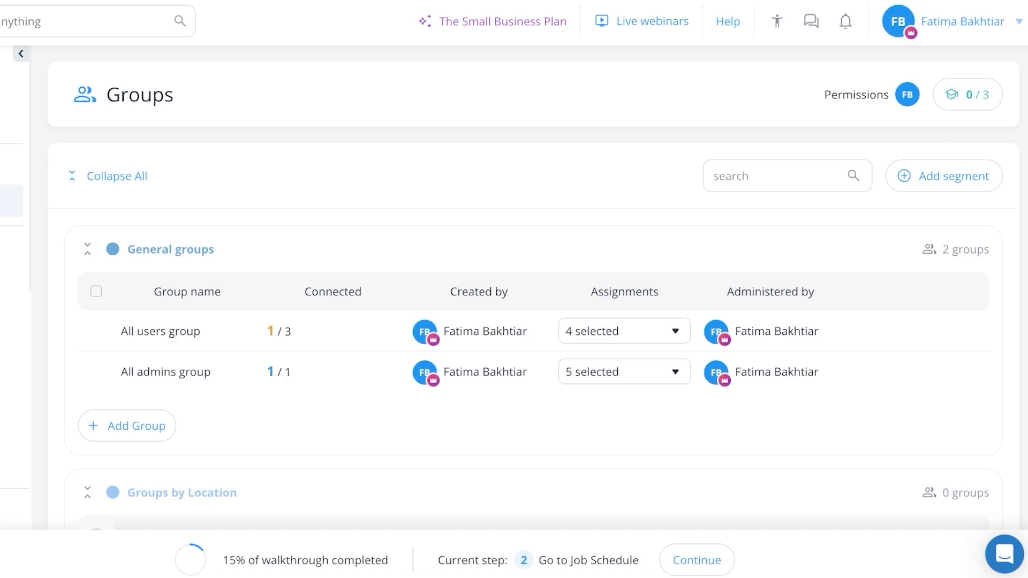
pyautogui.scroll(-1, 534, 289)
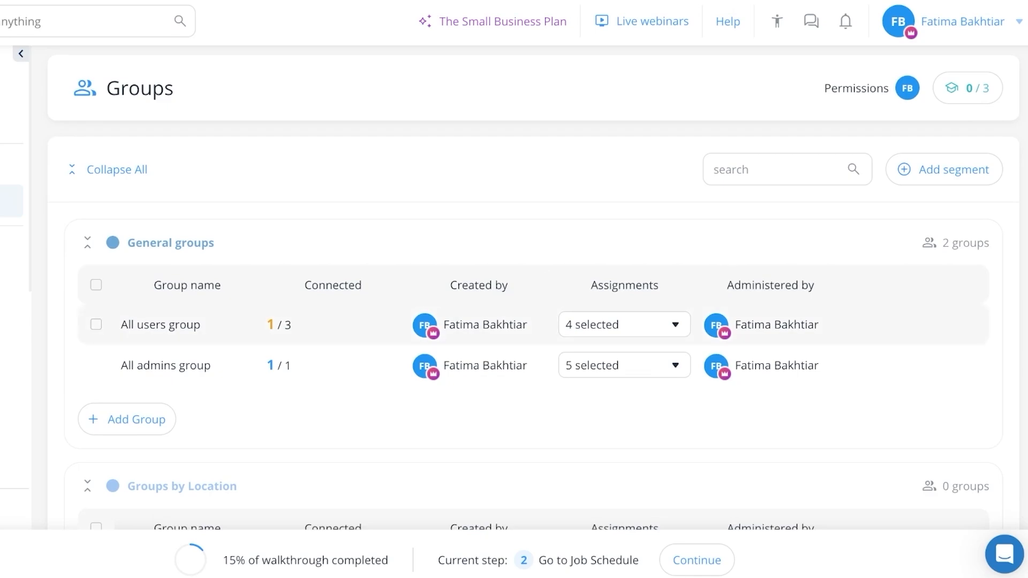
pyautogui.scroll(-1, 534, 289)
pyautogui.scroll(-1, 533, 289)
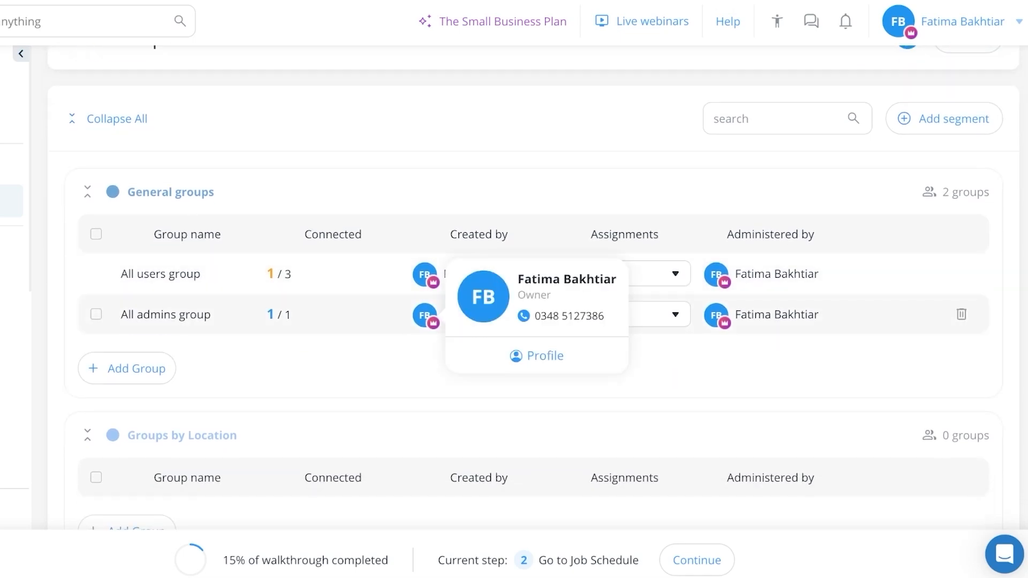
pyautogui.scroll(-1, 425, 314)
pyautogui.scroll(-1, 425, 315)
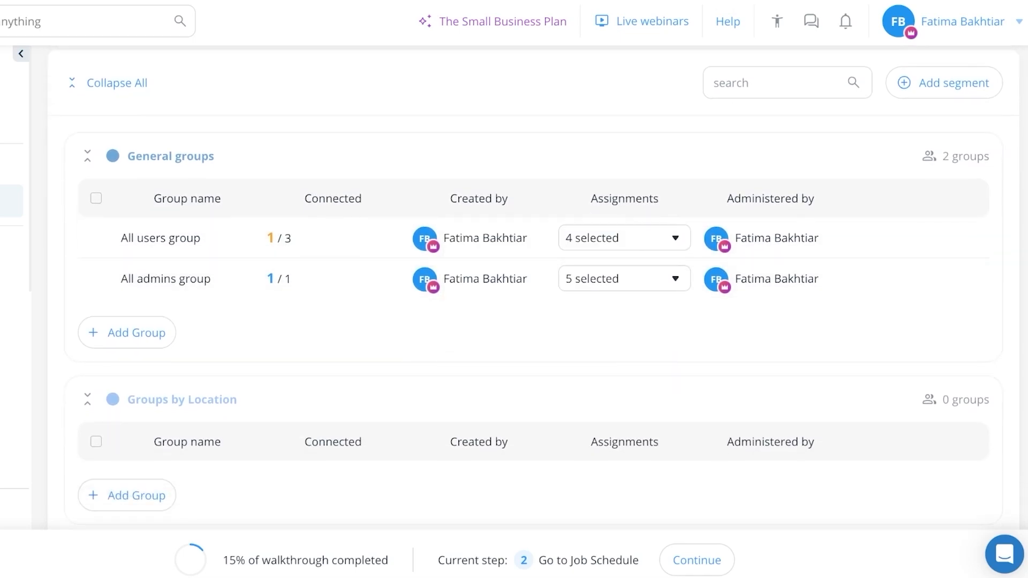
pyautogui.scroll(2, 534, 290)
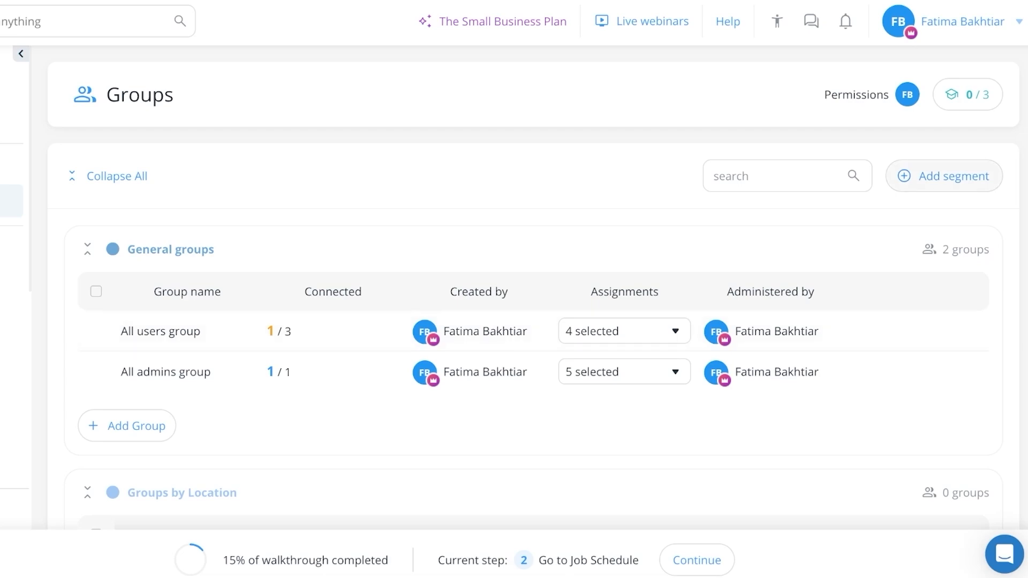
# Add a new segment named Warehouse Workers to the groups
pyautogui.click(944, 177)
pyautogui.tripleClick(207, 250)
pyautogui.write('Warehouse Workers')
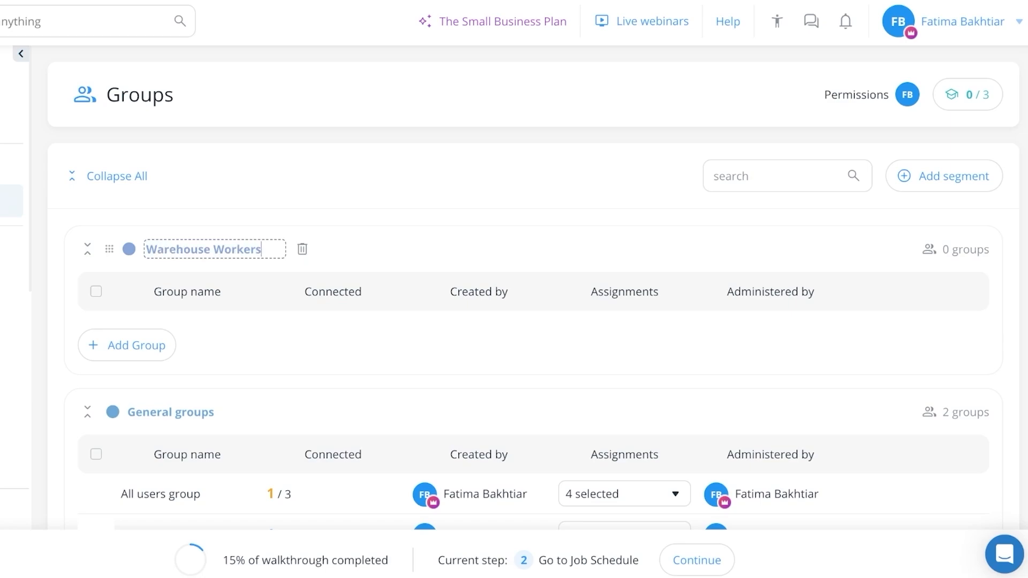
pyautogui.press('Return')
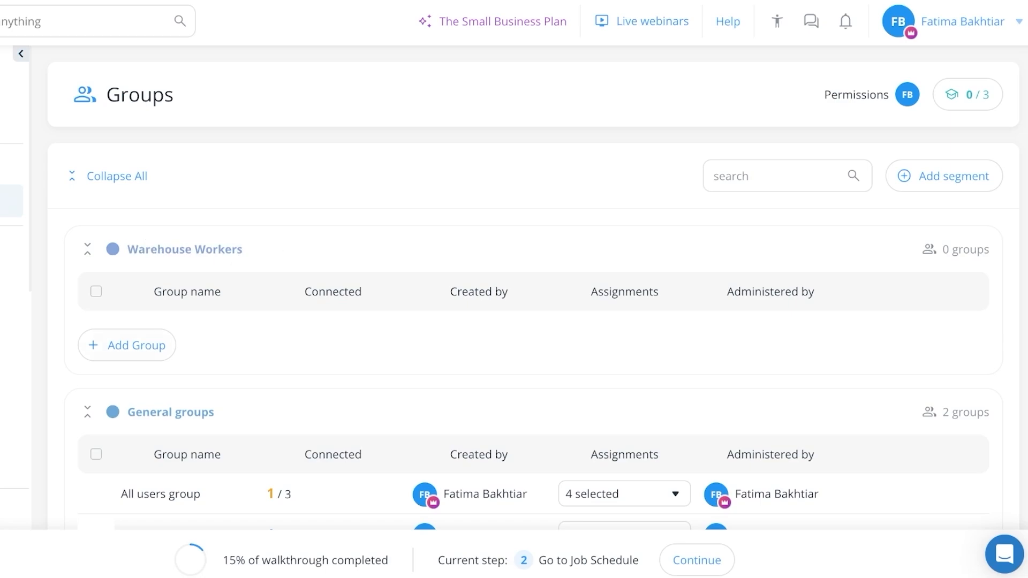
# Create a group named workers in the Warehouse Workers segment, leaving its rules without filters
pyautogui.click(127, 345)
pyautogui.click(455, 250)
pyautogui.write('workers')
pyautogui.press('Return')
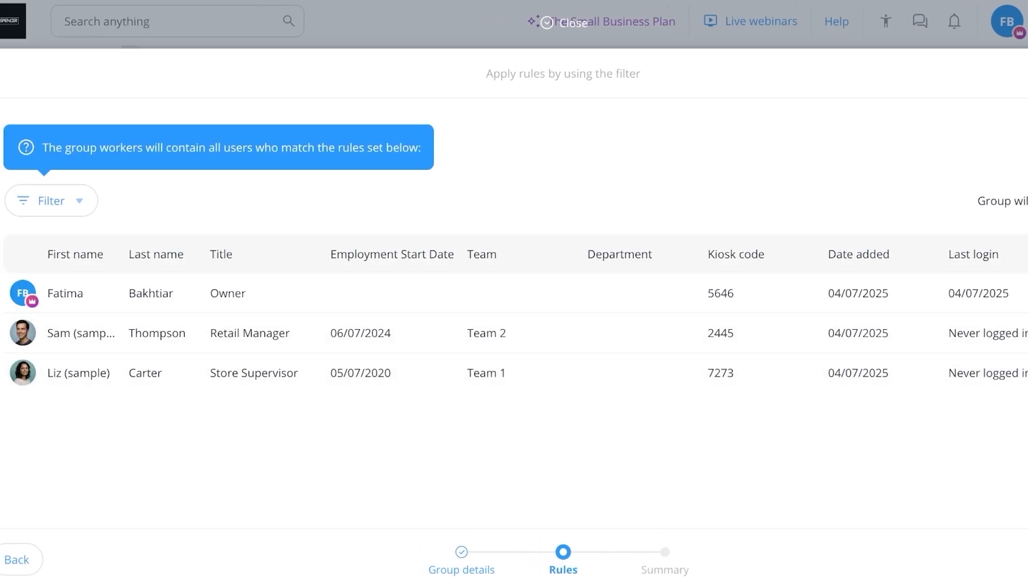
pyautogui.click(990, 560)
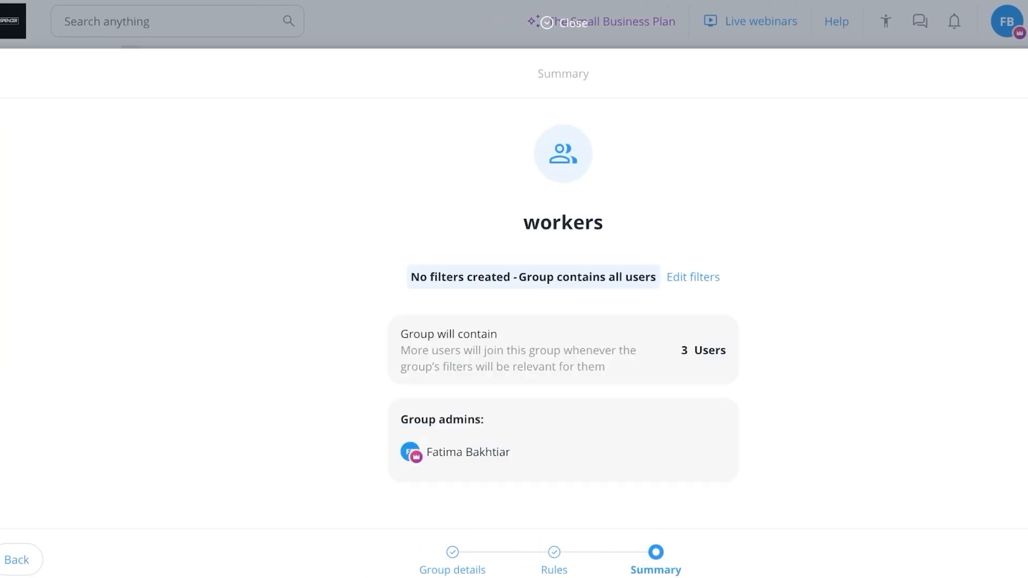
pyautogui.click(990, 560)
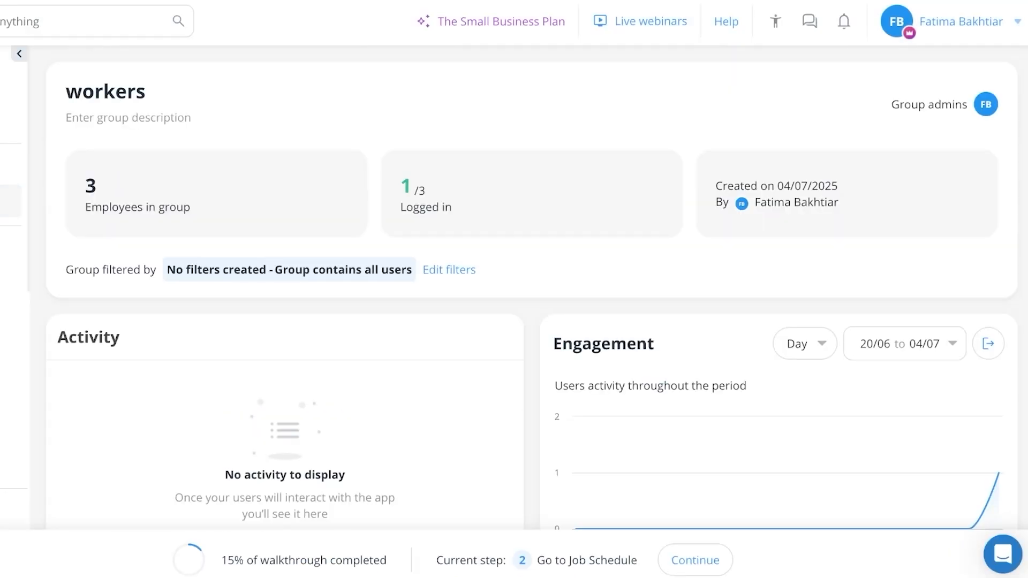
# Return to the Smart Groups overview and review the segments from Warehouse Workers down to Groups by Team
pyautogui.click(6, 201)
pyautogui.scroll(-5, 532, 288)
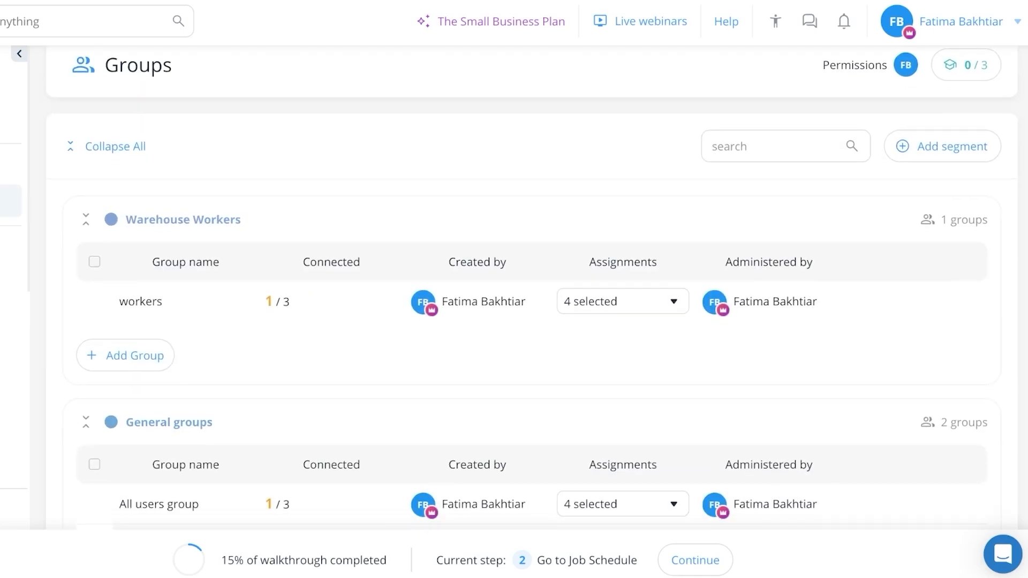
pyautogui.scroll(-7, 514, 268)
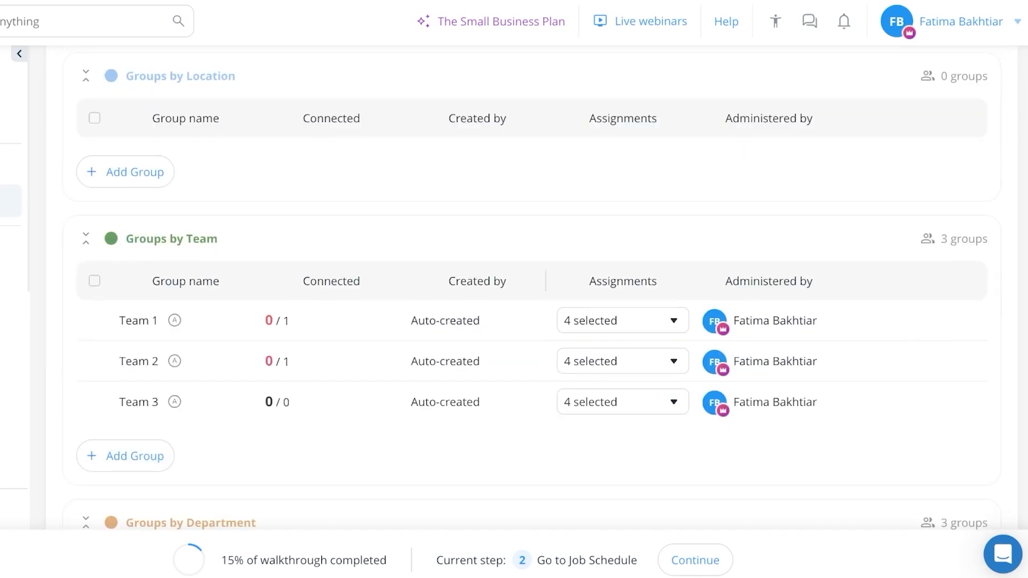
pyautogui.scroll(11, 514, 268)
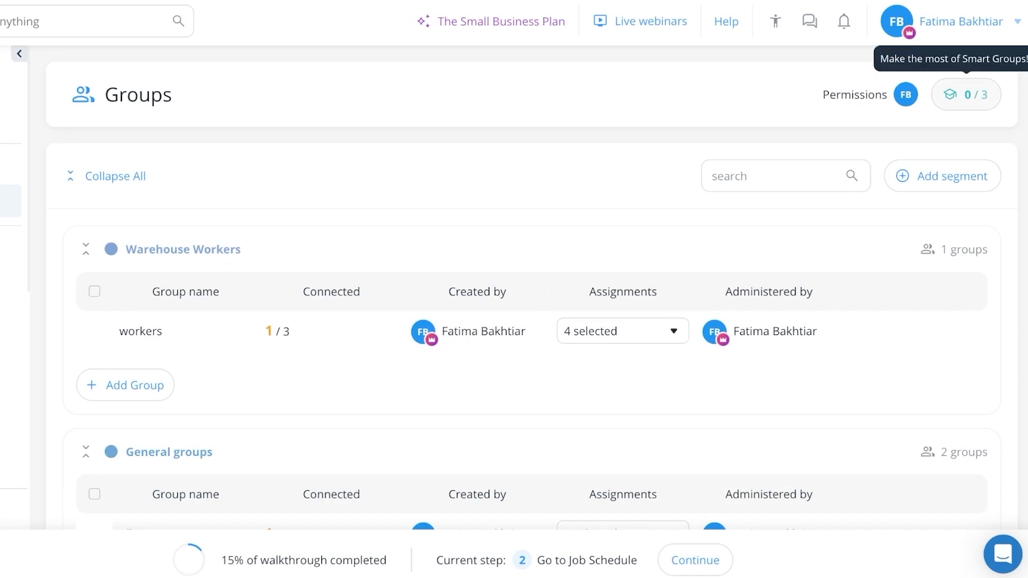
pyautogui.scroll(-4, 514, 290)
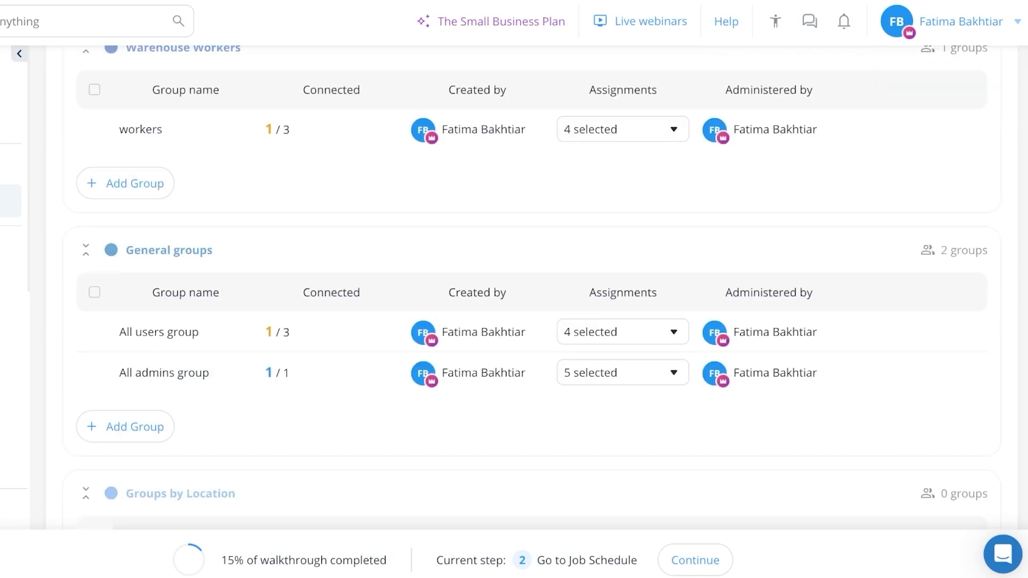
pyautogui.scroll(-3, 515, 289)
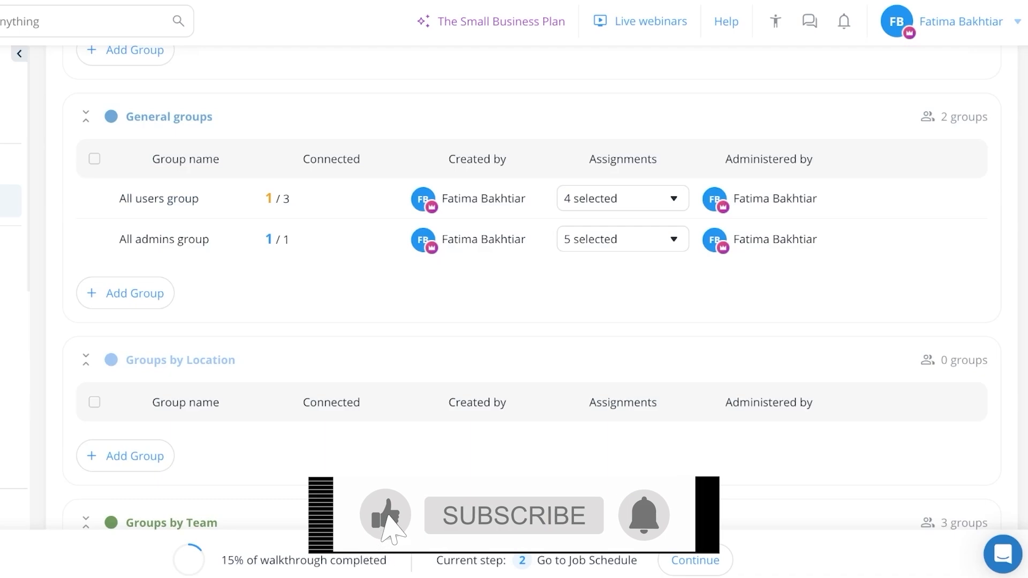
pyautogui.scroll(-1, 514, 289)
pyautogui.scroll(-2, 514, 289)
pyautogui.scroll(-1, 514, 289)
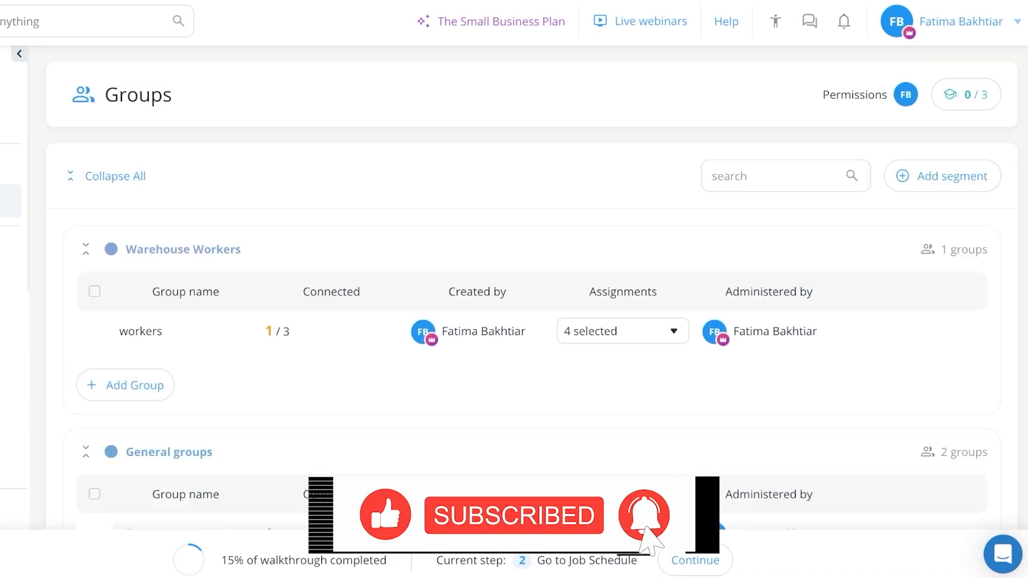
# Start the Go to Job Schedule walkthrough step, open the Job Scheduler and collapse the walkthrough overview
pyautogui.click(695, 561)
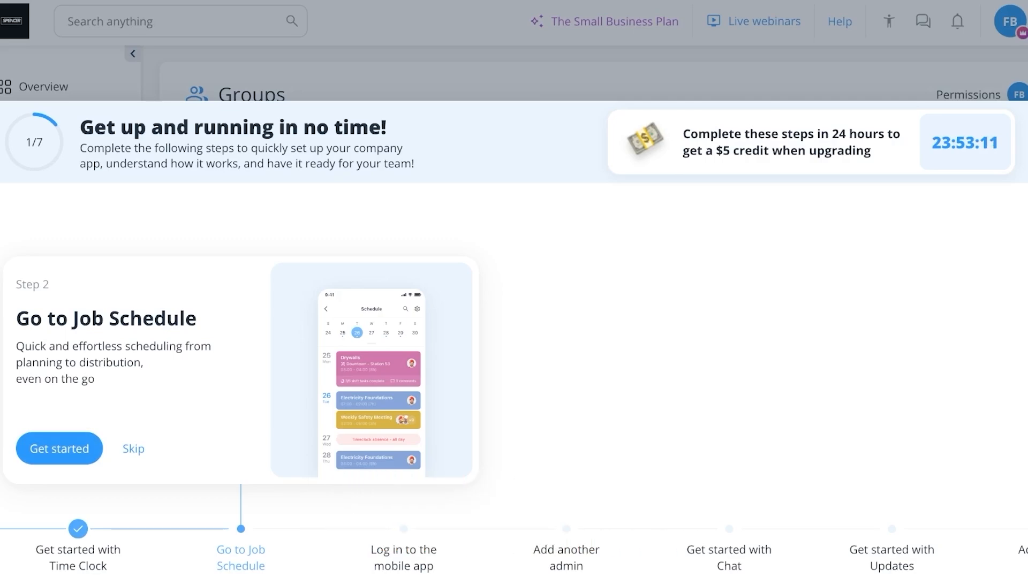
pyautogui.click(59, 449)
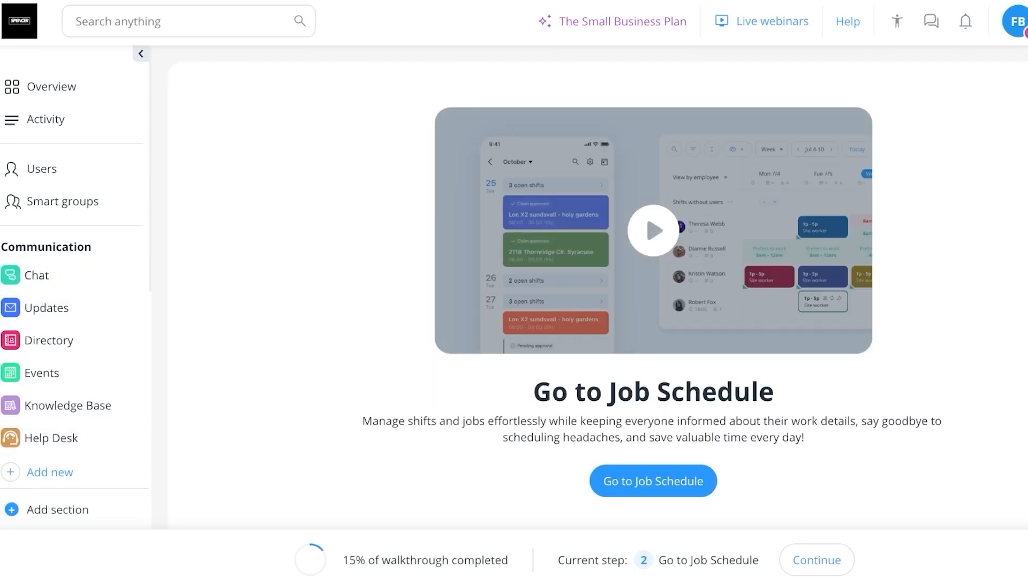
pyautogui.click(653, 462)
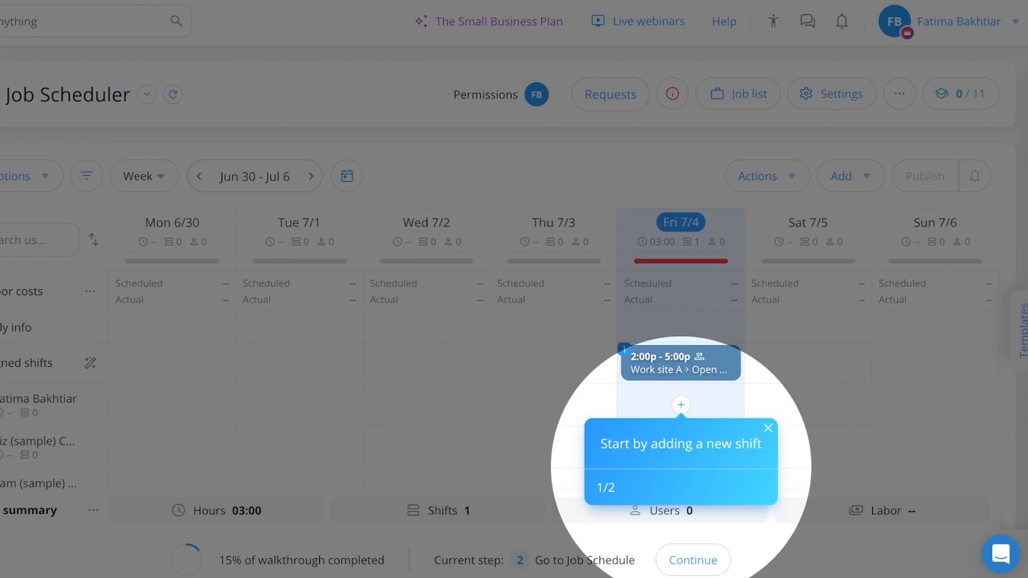
pyautogui.click(693, 560)
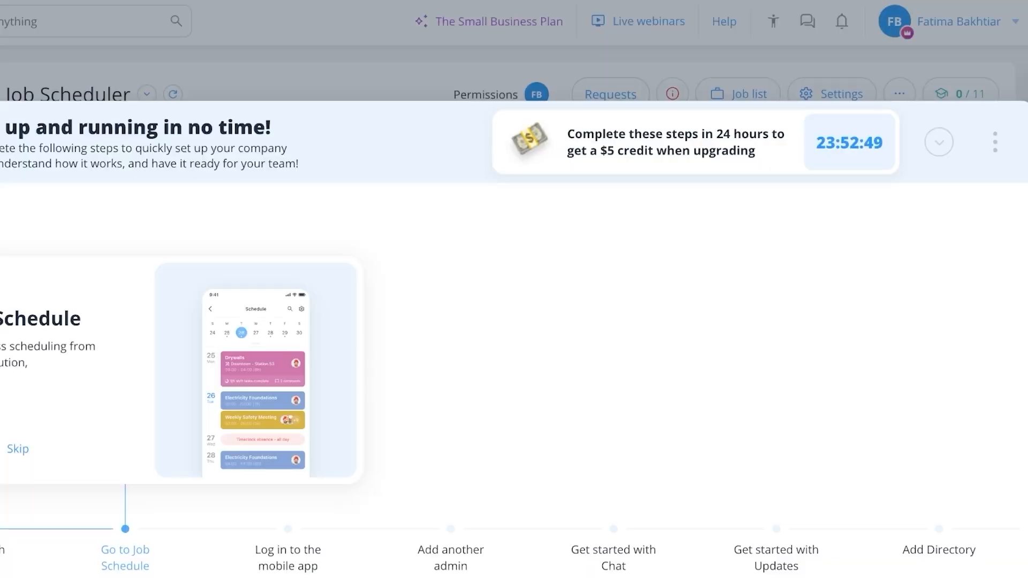
pyautogui.click(940, 142)
# Start a new shift for the first sample employee on Friday 7/4 and set its date to 07/11/2025
pyautogui.moveTo(669, 405)
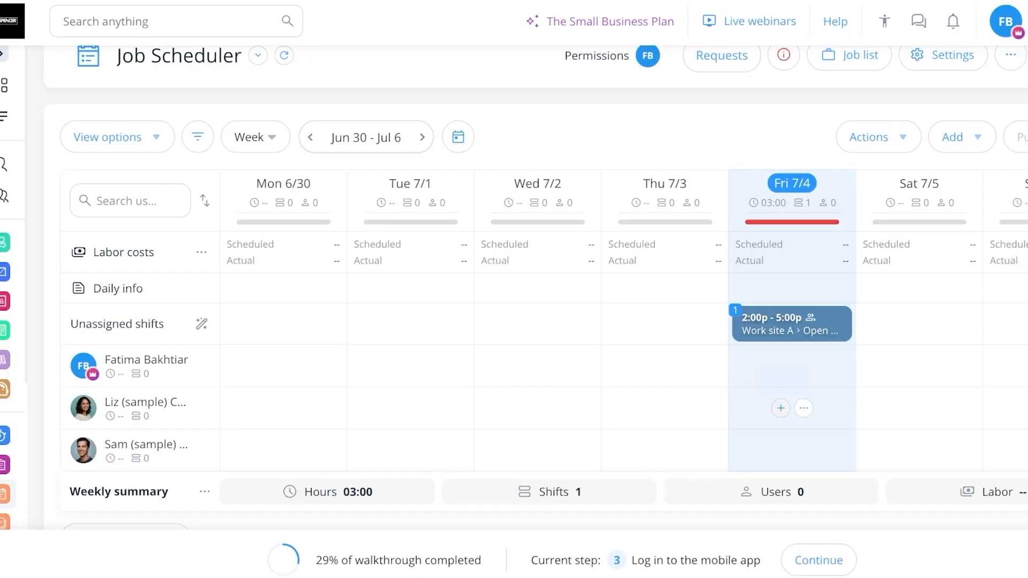
pyautogui.click(794, 408)
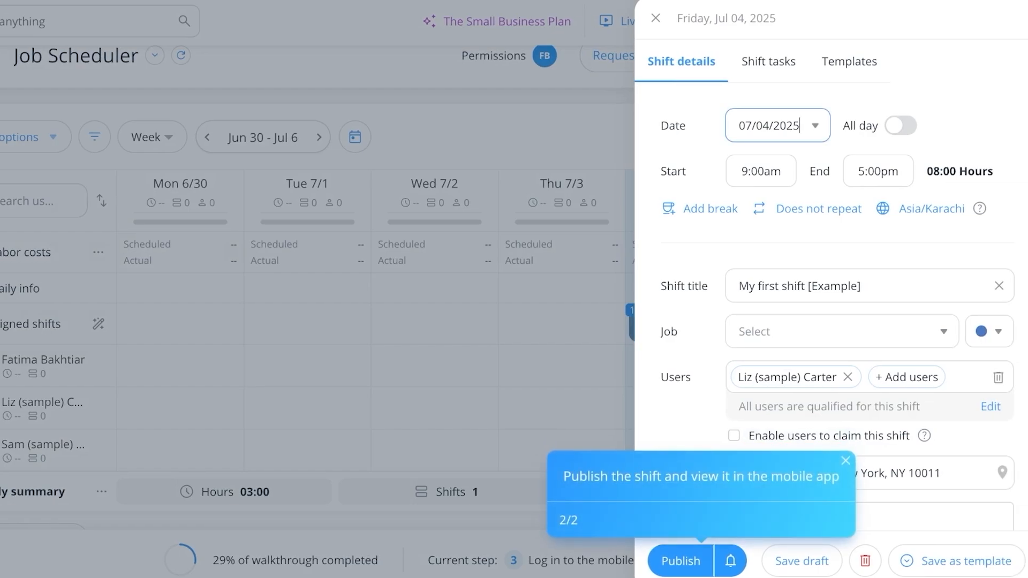
pyautogui.click(777, 125)
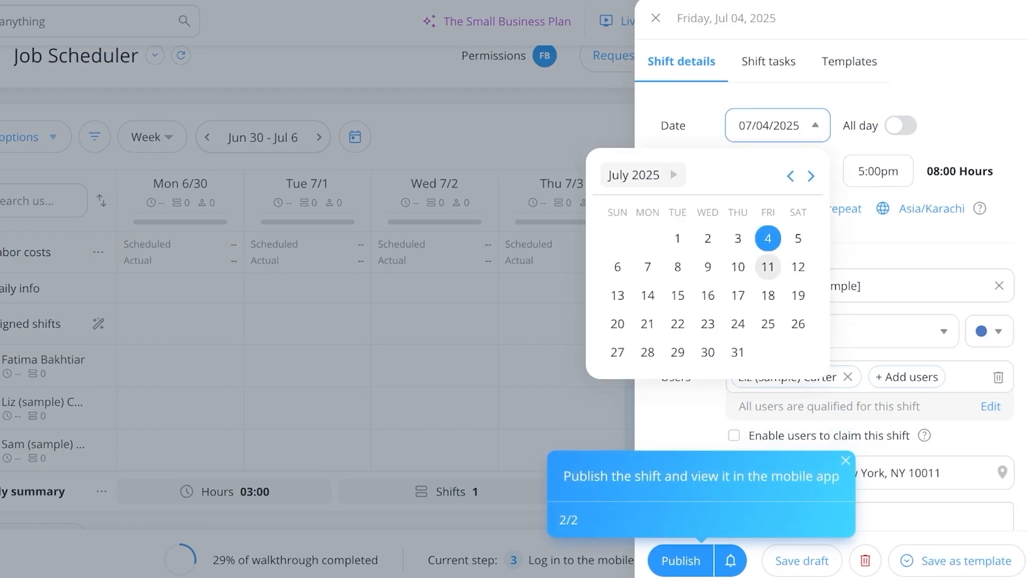
pyautogui.click(768, 267)
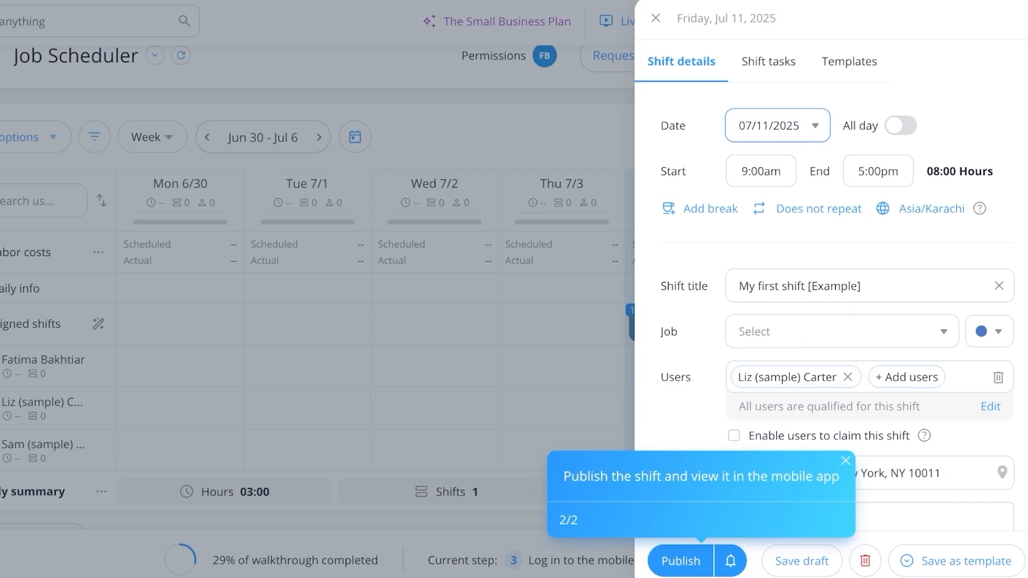
# Add a 30-minute Meal break to the shift and set its type to Paid
pyautogui.click(710, 209)
pyautogui.click(459, 335)
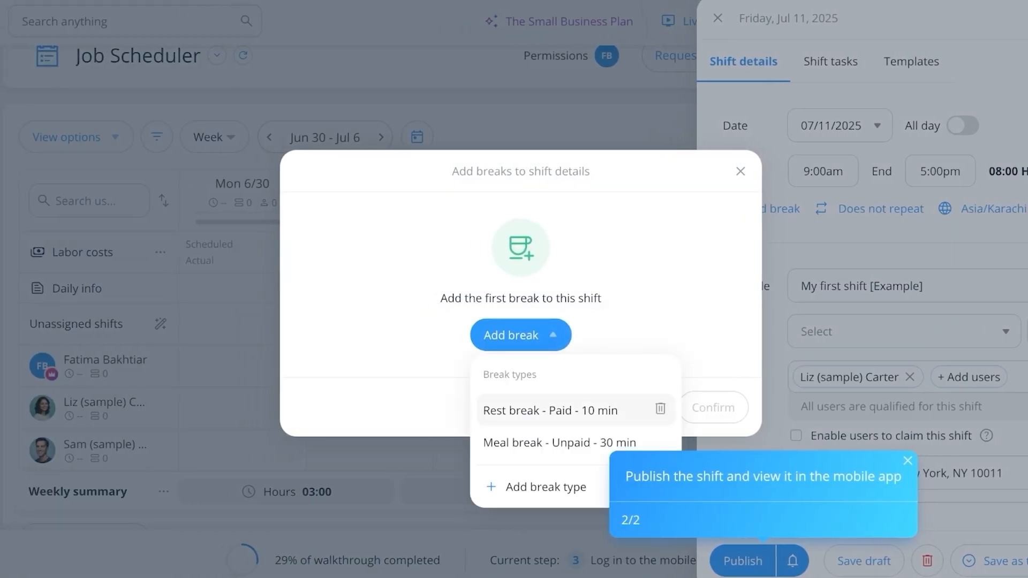
pyautogui.click(559, 442)
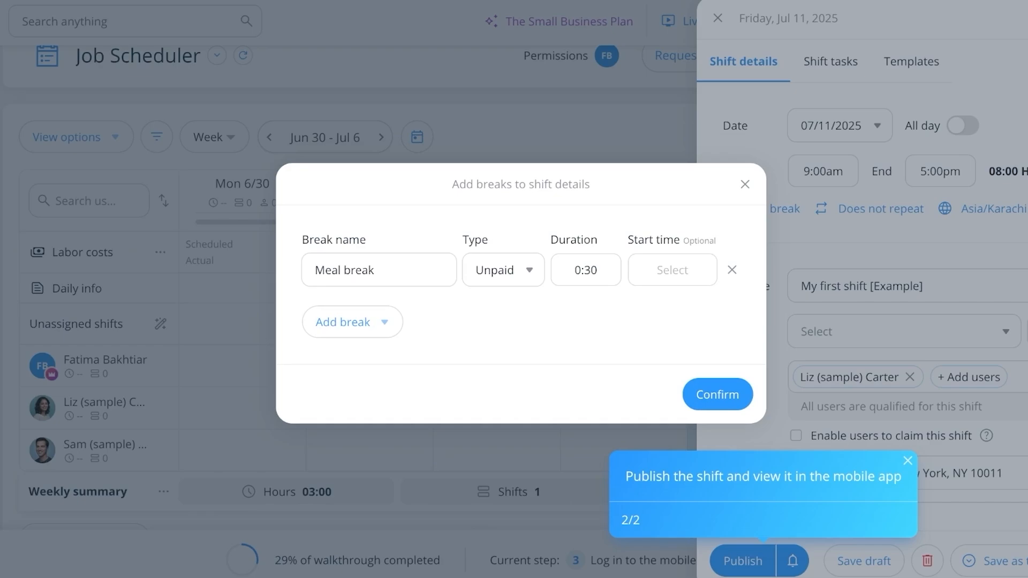
pyautogui.click(503, 270)
pyautogui.click(487, 313)
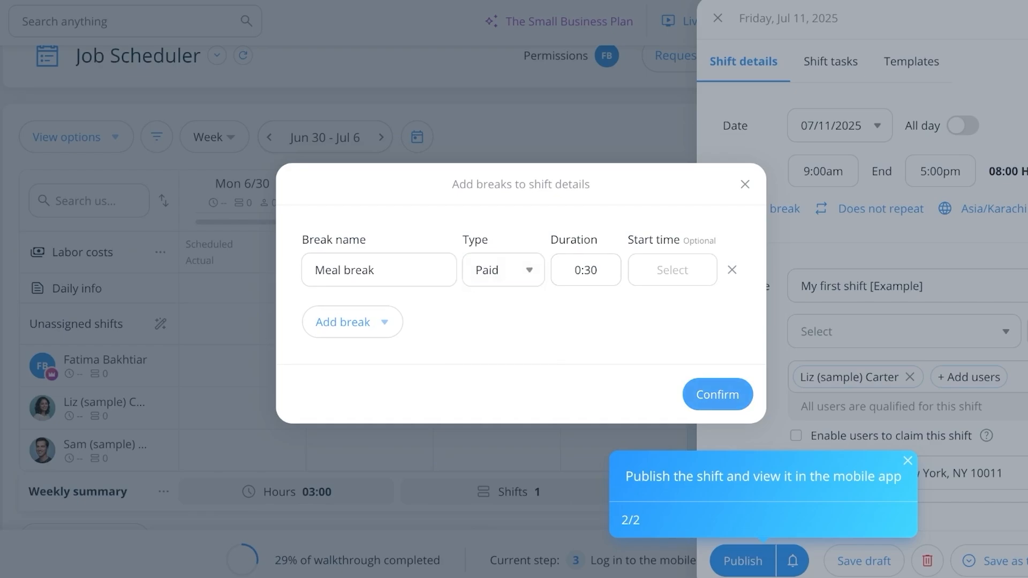
pyautogui.click(718, 395)
# Replace the shift title with Warehouse Shift A1
pyautogui.scroll(-2, 862, 300)
pyautogui.tripleClick(787, 264)
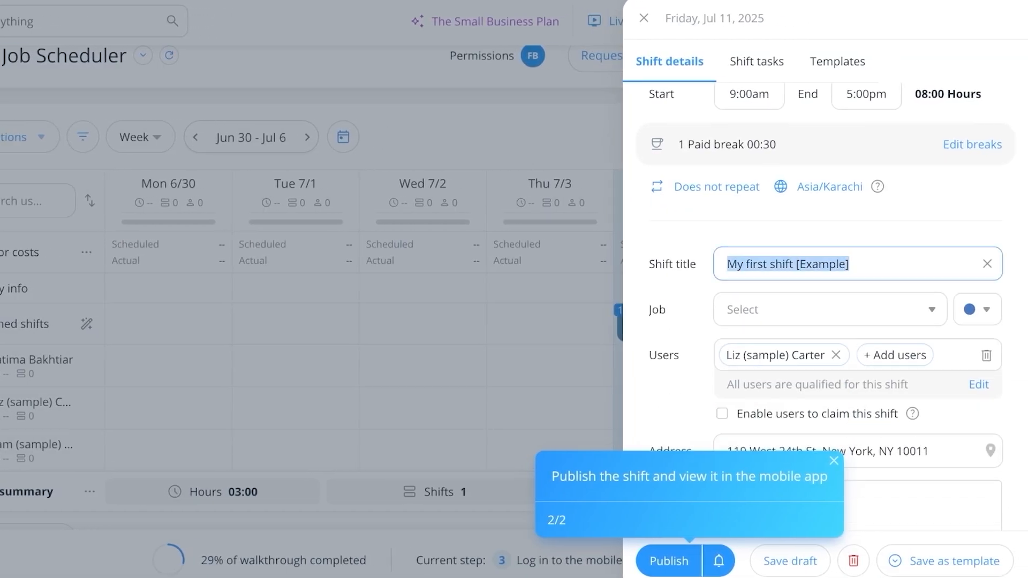
pyautogui.press('BackSpace')
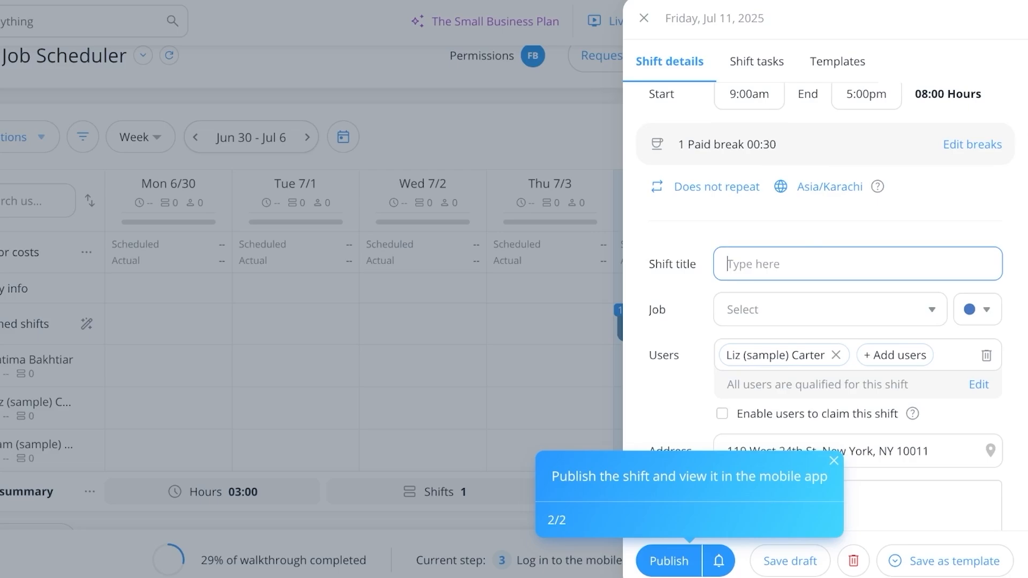
pyautogui.write('Warehouse Shift A1')
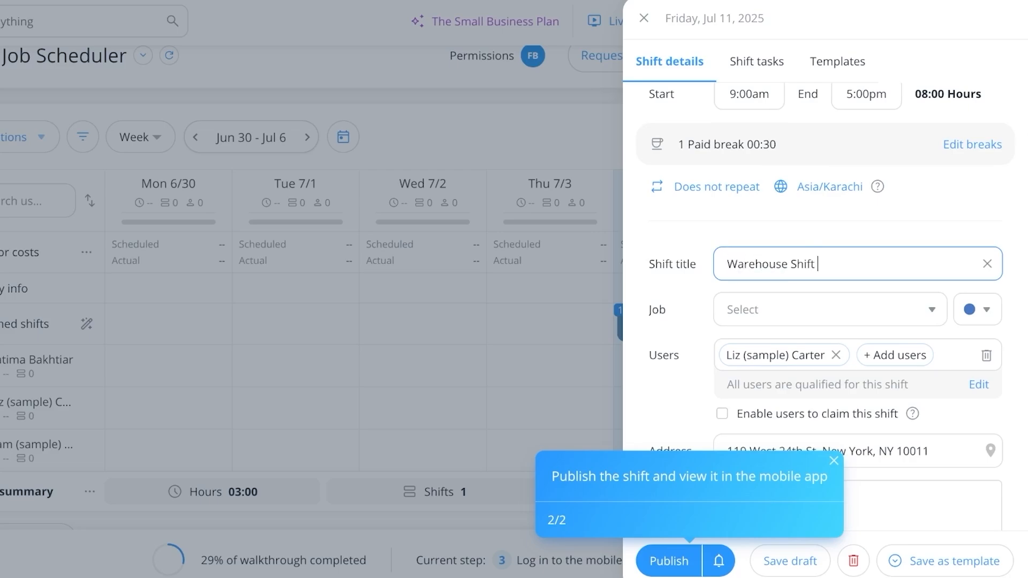
# Assign the job Work site A to the shift and check the remaining shift details
pyautogui.press('Tab')
pyautogui.press('Down')
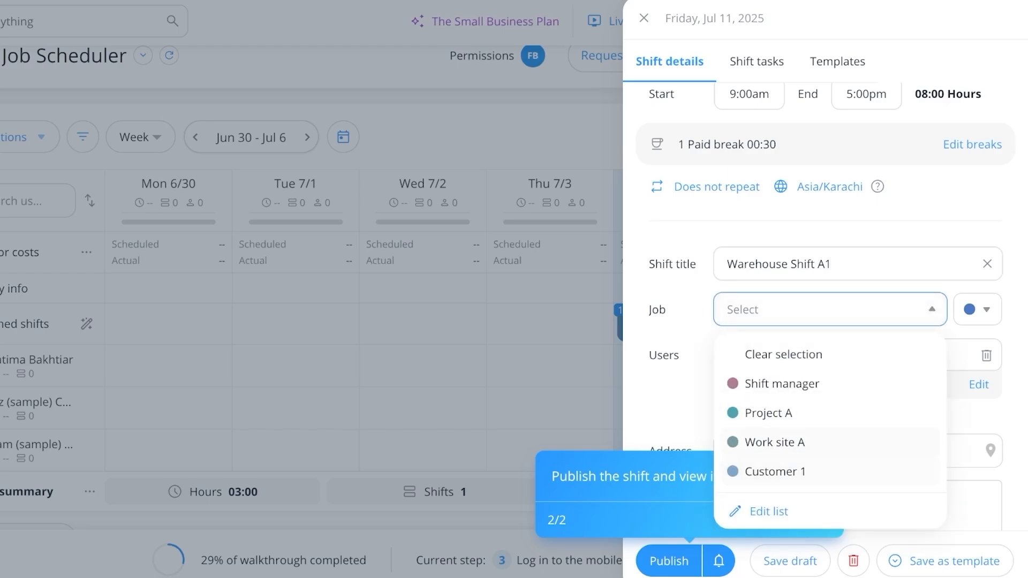
pyautogui.press('Return')
pyautogui.scroll(-2, 825, 279)
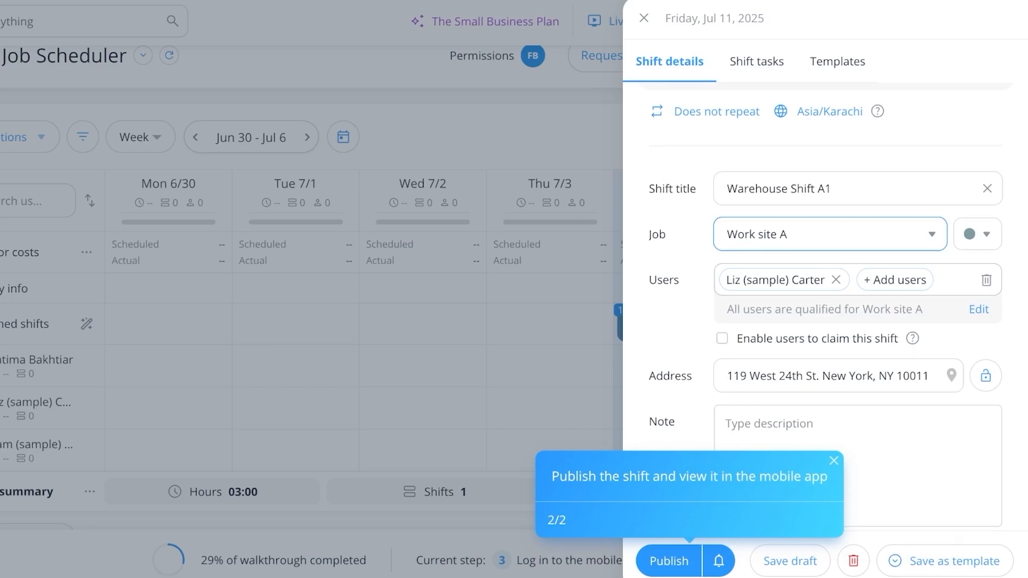
pyautogui.scroll(-1, 824, 300)
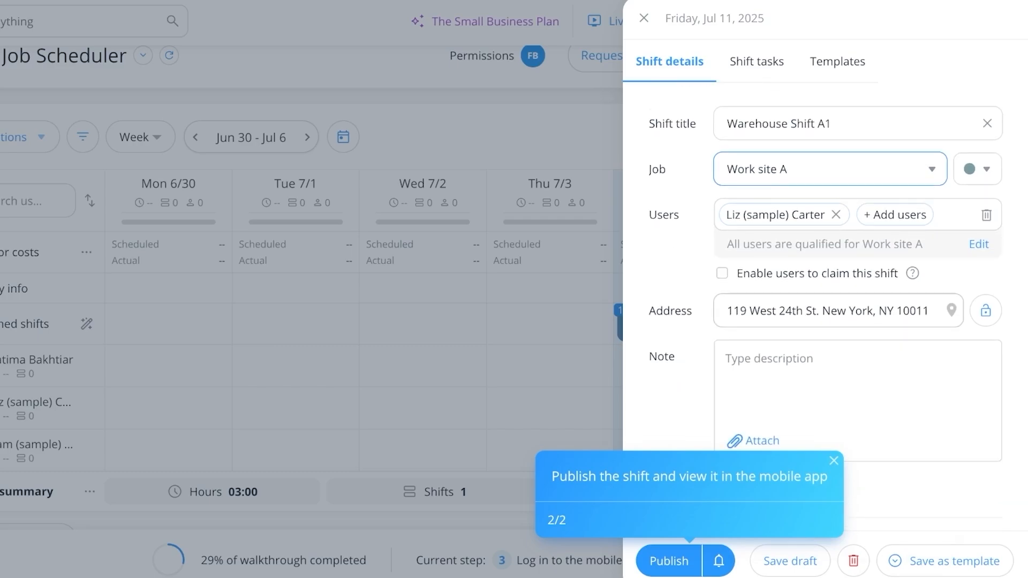
# Switch the option letting users claim the shift on and back off, and publish Warehouse Shift A1
pyautogui.click(722, 274)
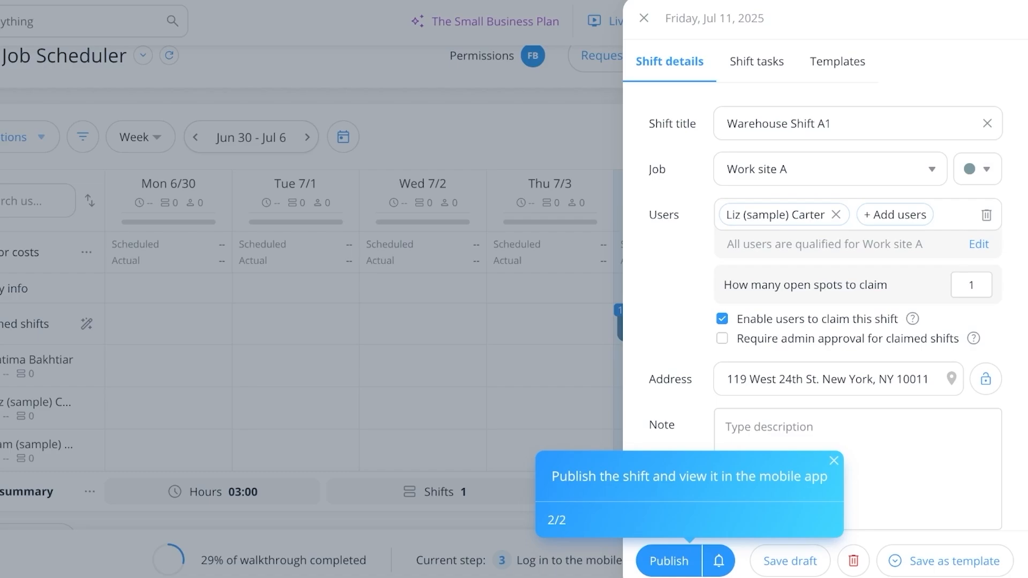
pyautogui.press('space')
pyautogui.scroll(-1, 824, 321)
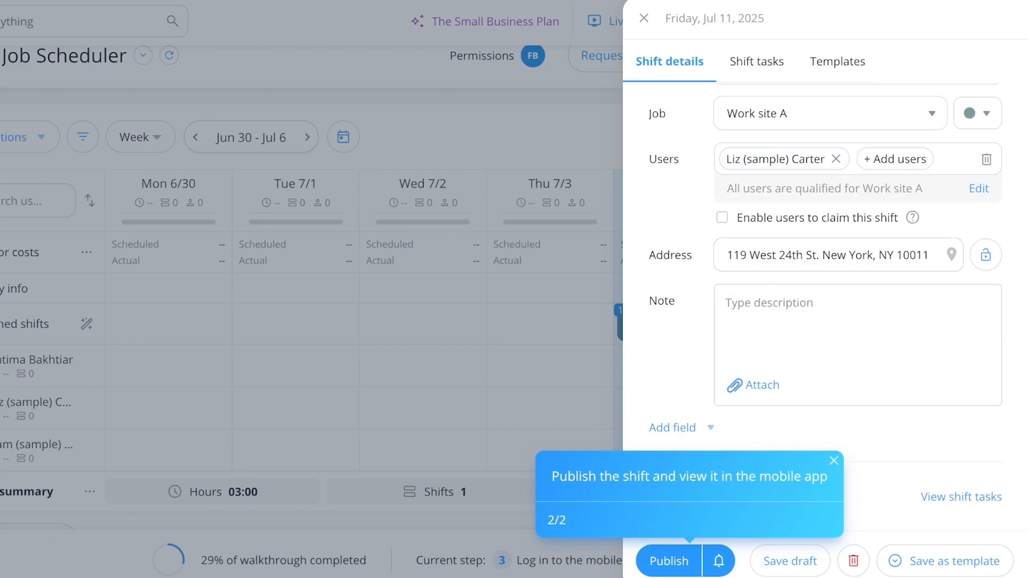
pyautogui.click(669, 560)
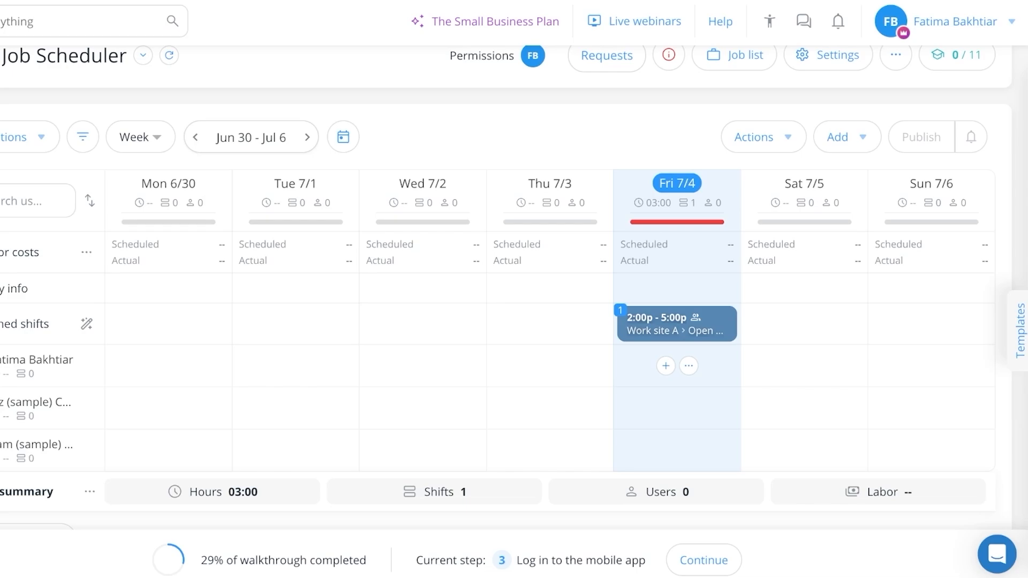
# Look over the weekly schedule, the options for adding shifts, and the open shift claims among the requests
pyautogui.scroll(-1, 708, 292)
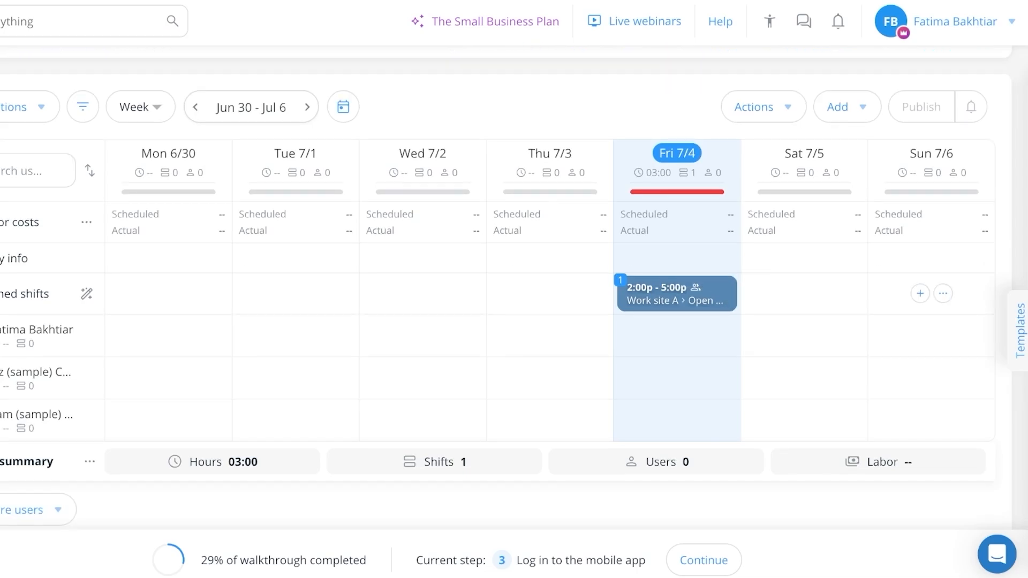
pyautogui.scroll(-3, 932, 293)
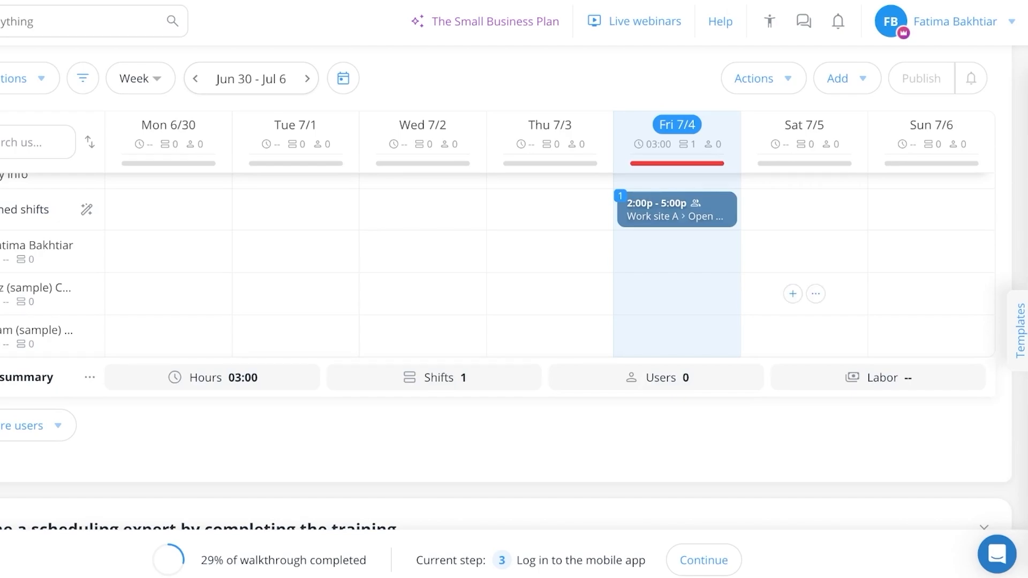
pyautogui.scroll(3, 792, 293)
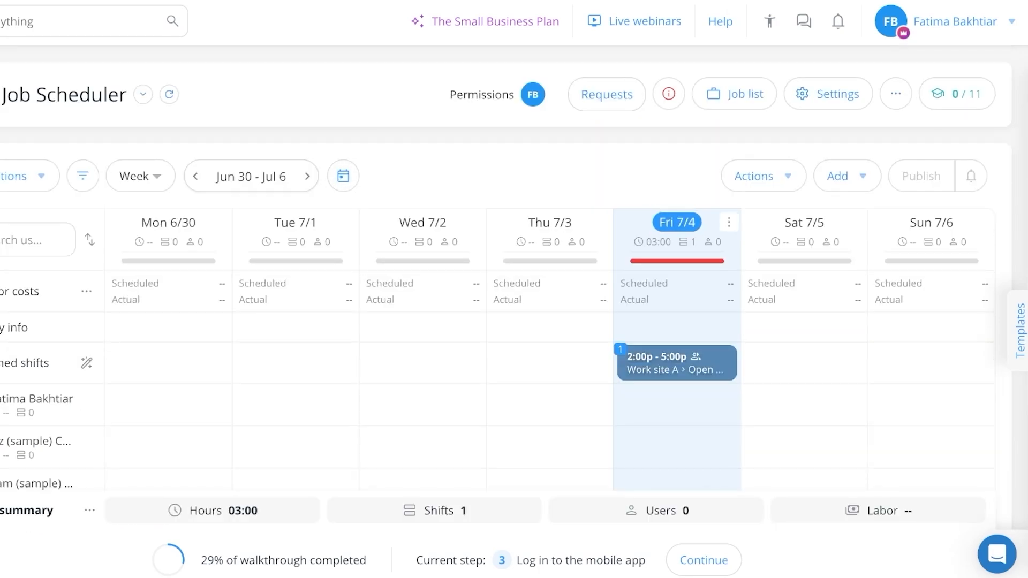
pyautogui.click(845, 176)
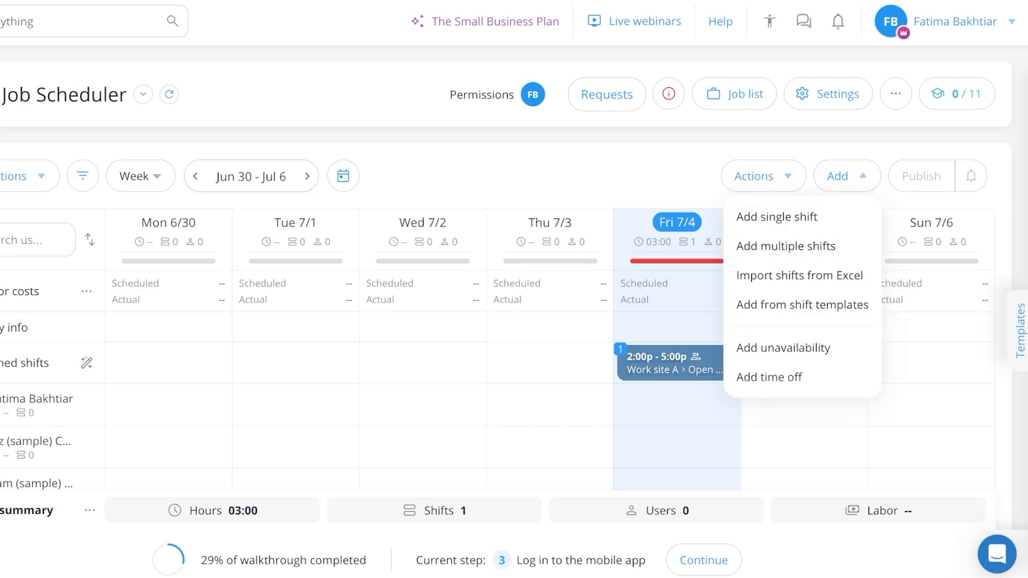
pyautogui.click(607, 94)
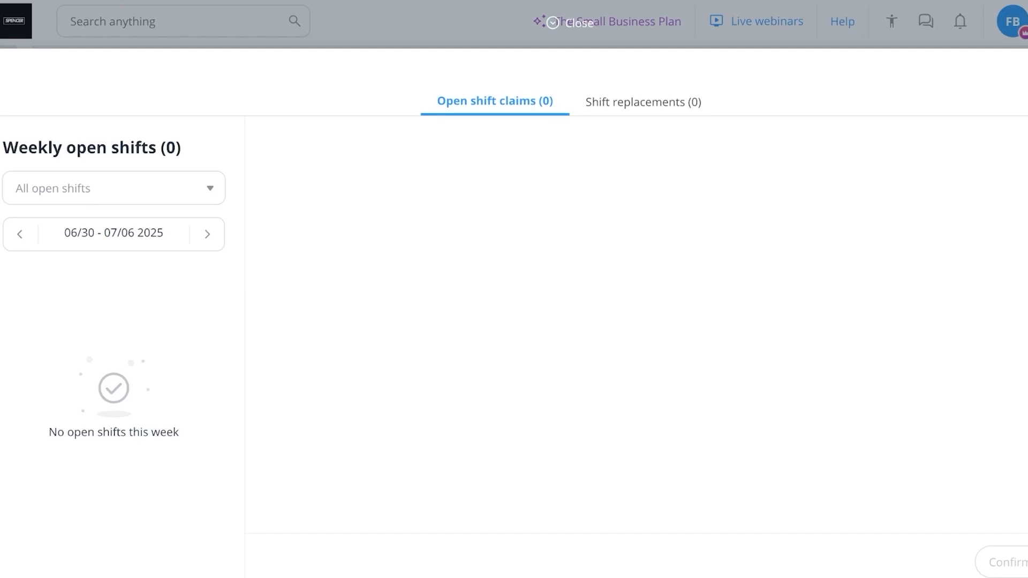
pyautogui.click(573, 22)
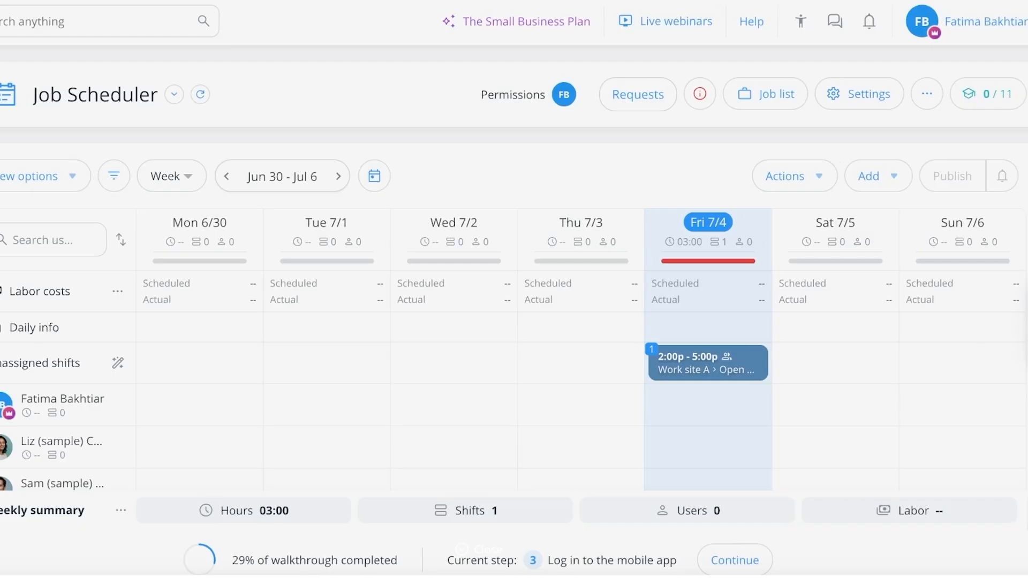
pyautogui.click(873, 109)
pyautogui.press('Escape')
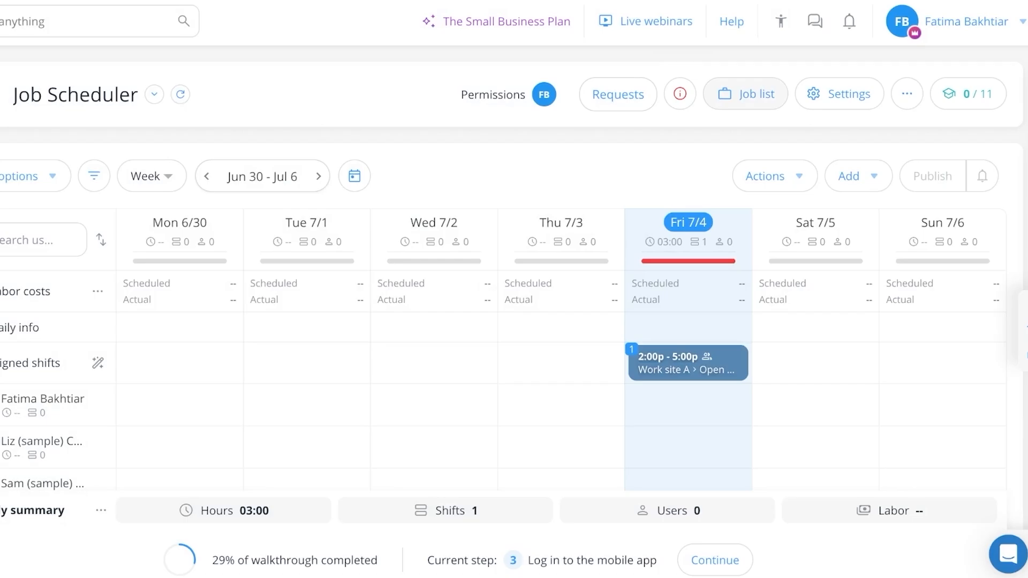
# Review the jobs assigned to this schedule and return to the weekly overview of employees
pyautogui.click(746, 93)
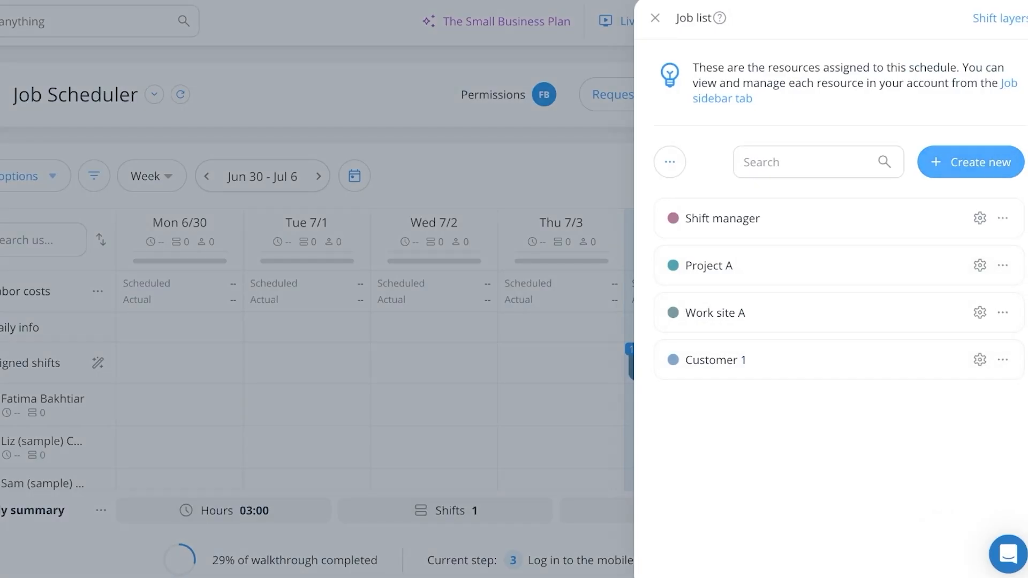
pyautogui.click(443, 236)
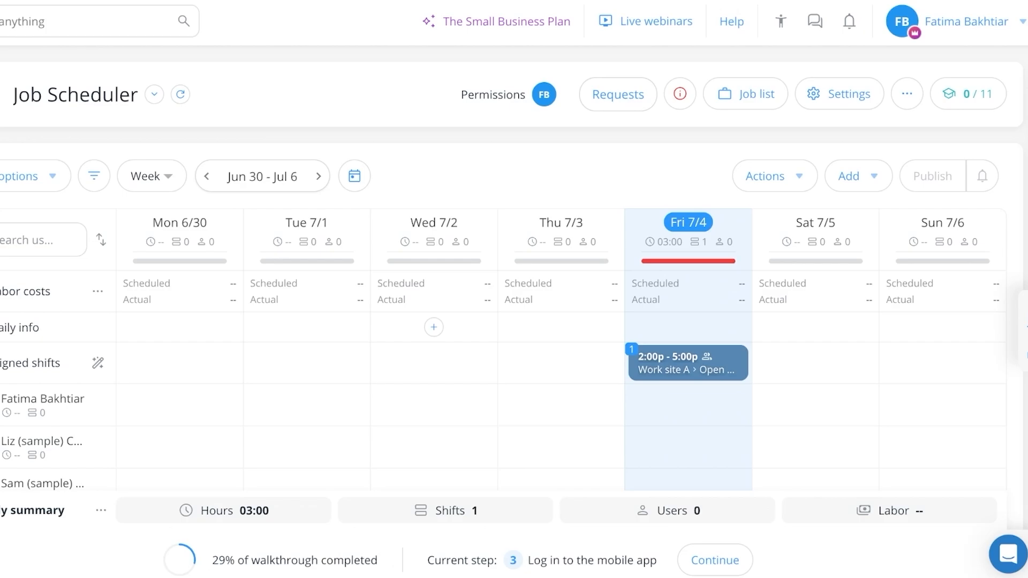
pyautogui.scroll(-1, 561, 241)
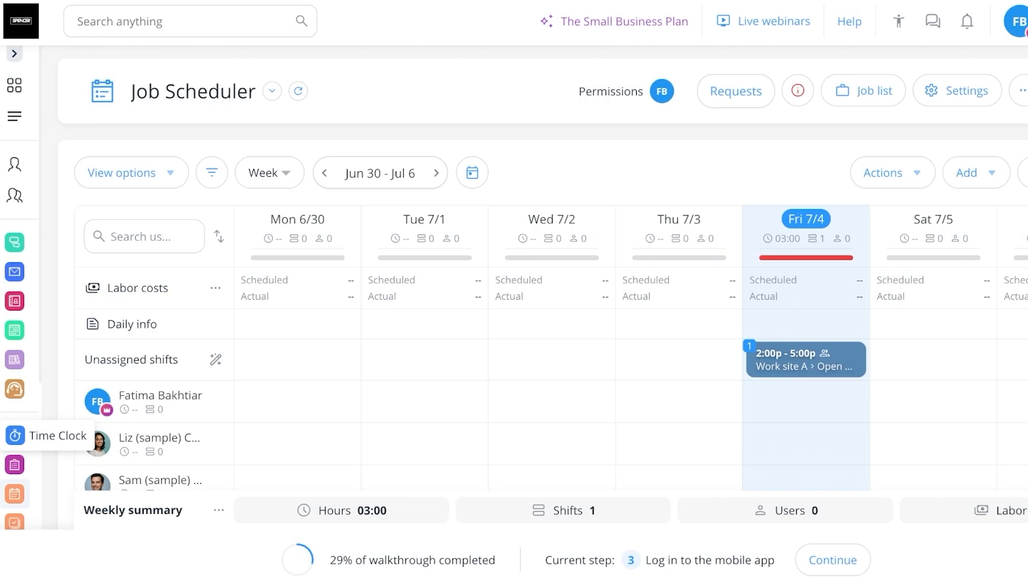
pyautogui.scroll(-2, 536, 268)
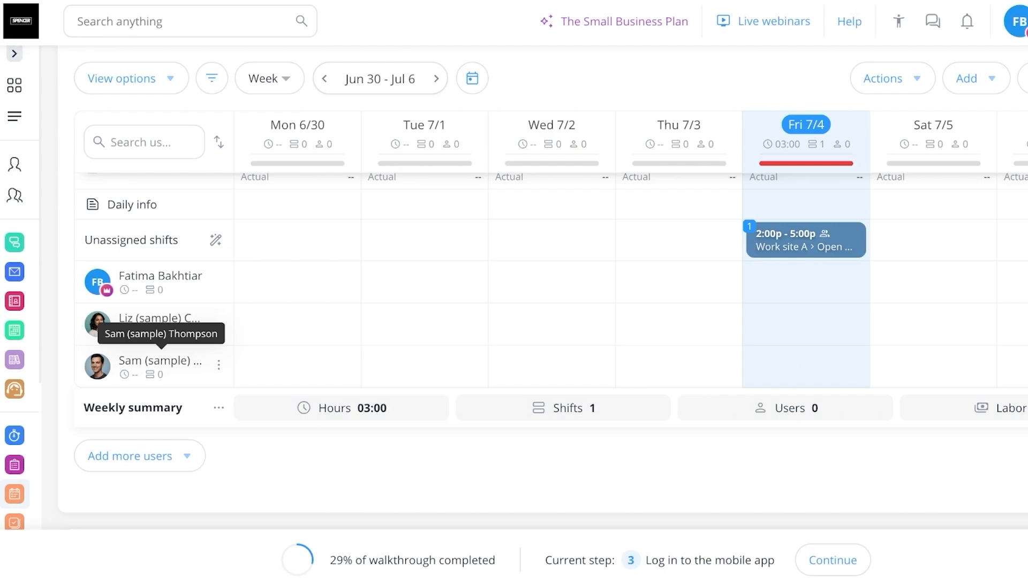
# Open a new shift for the first sample employee on Monday 6/30 and examine its detail fields
pyautogui.moveTo(309, 325)
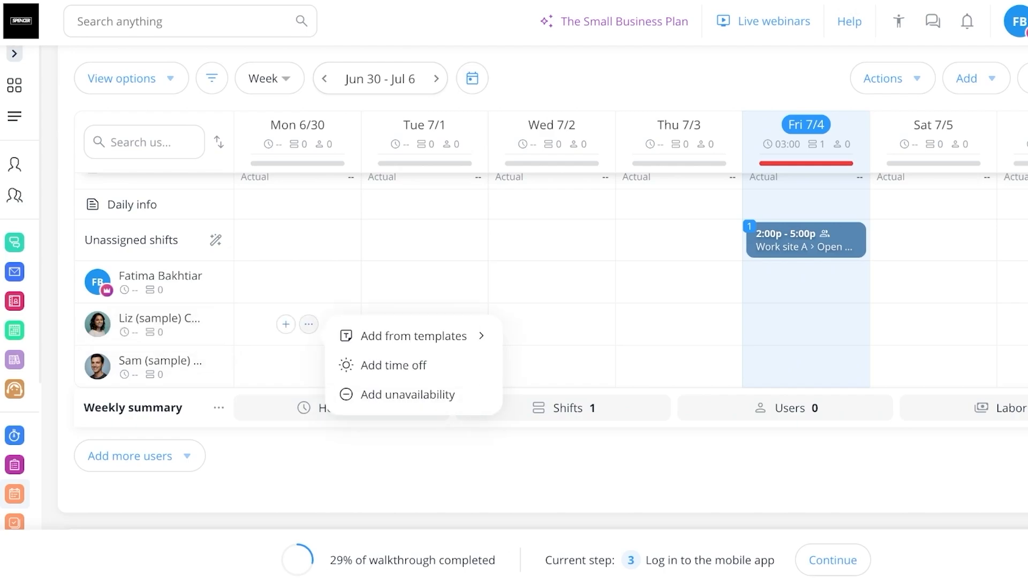
pyautogui.click(286, 325)
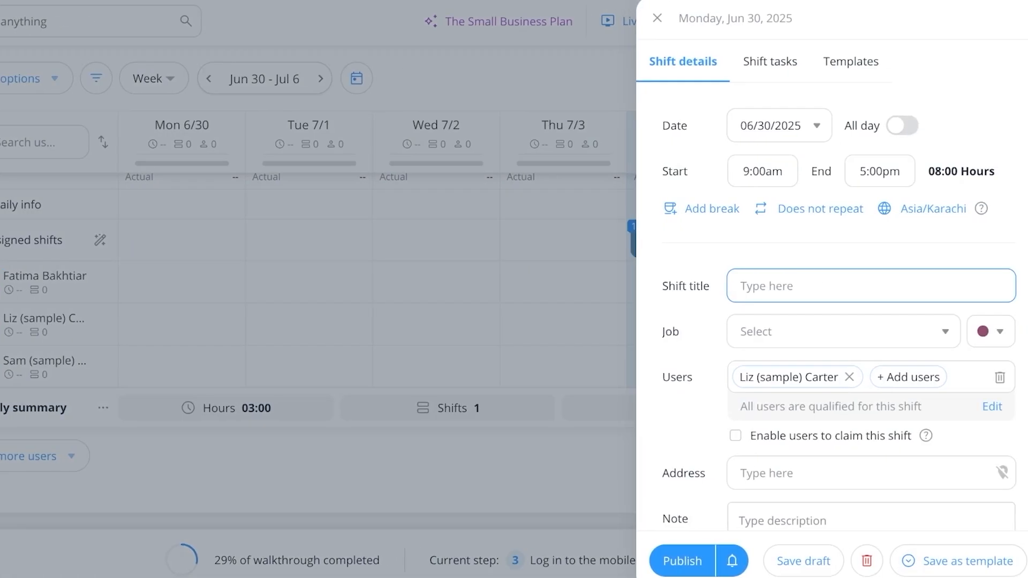
pyautogui.scroll(-3, 872, 316)
pyautogui.scroll(-1, 872, 316)
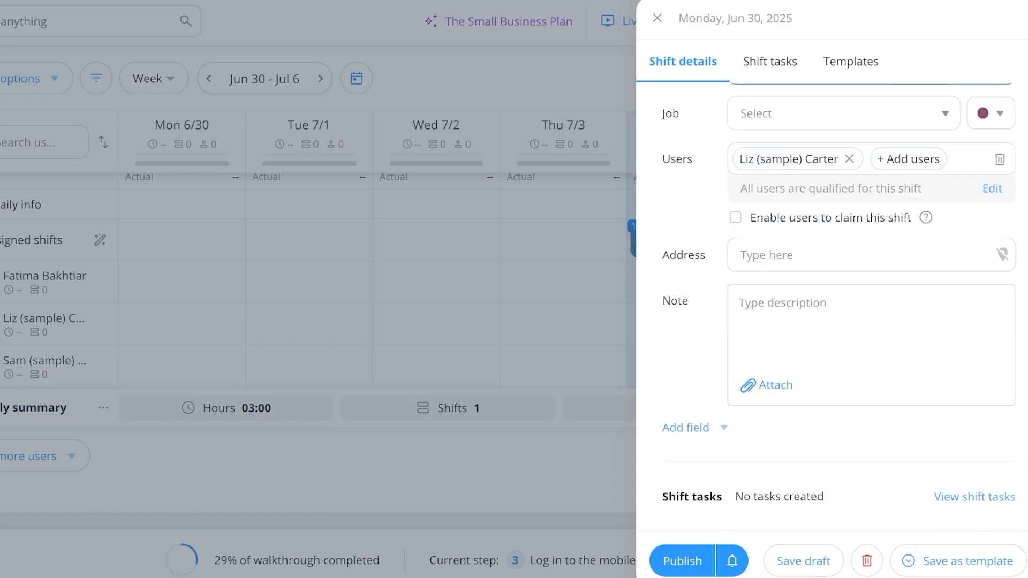
pyautogui.scroll(4, 871, 316)
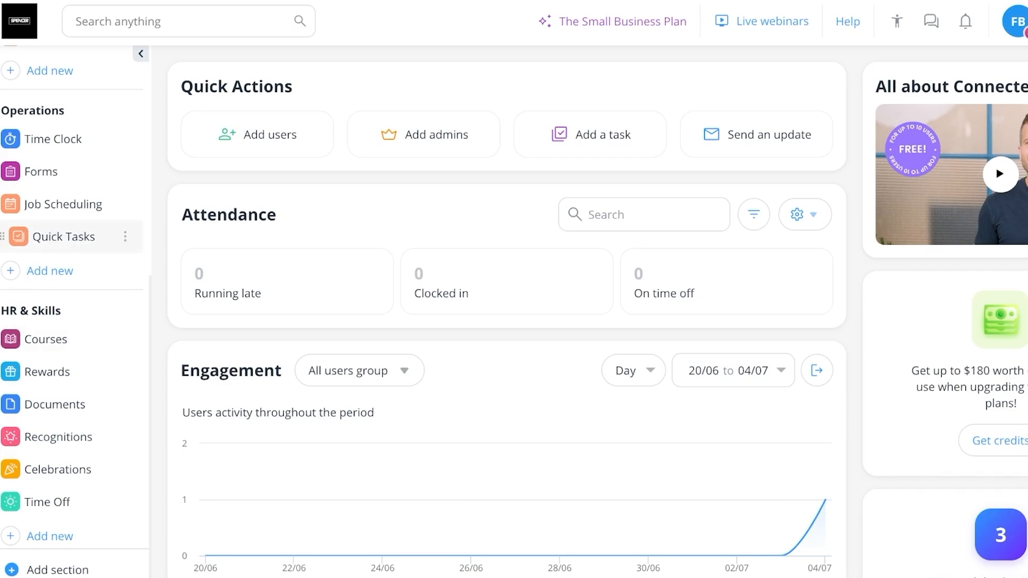
# Open Quick Tasks and examine the tasks created by the account owner and the label options
pyautogui.click(80, 237)
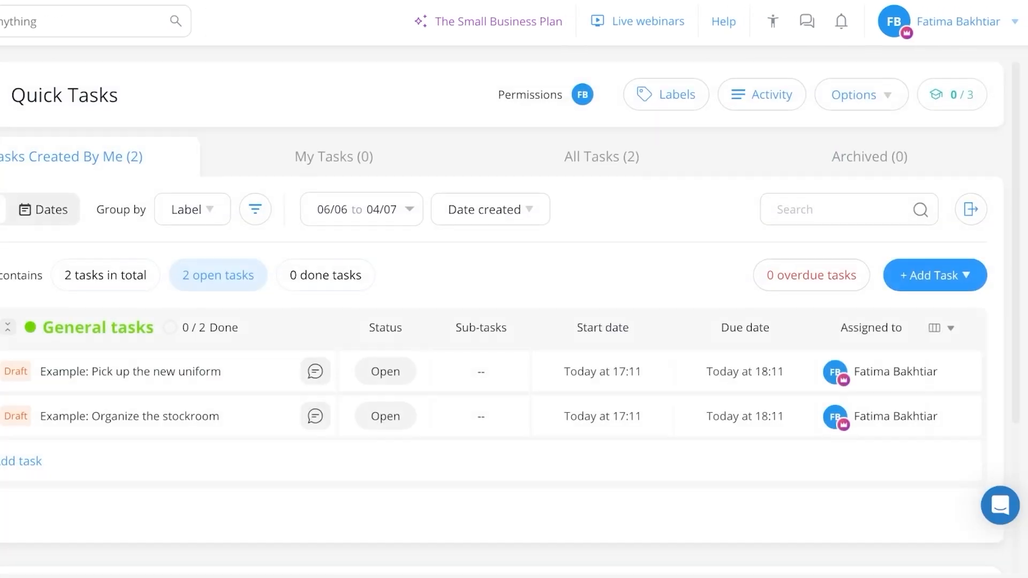
pyautogui.scroll(-1, 514, 322)
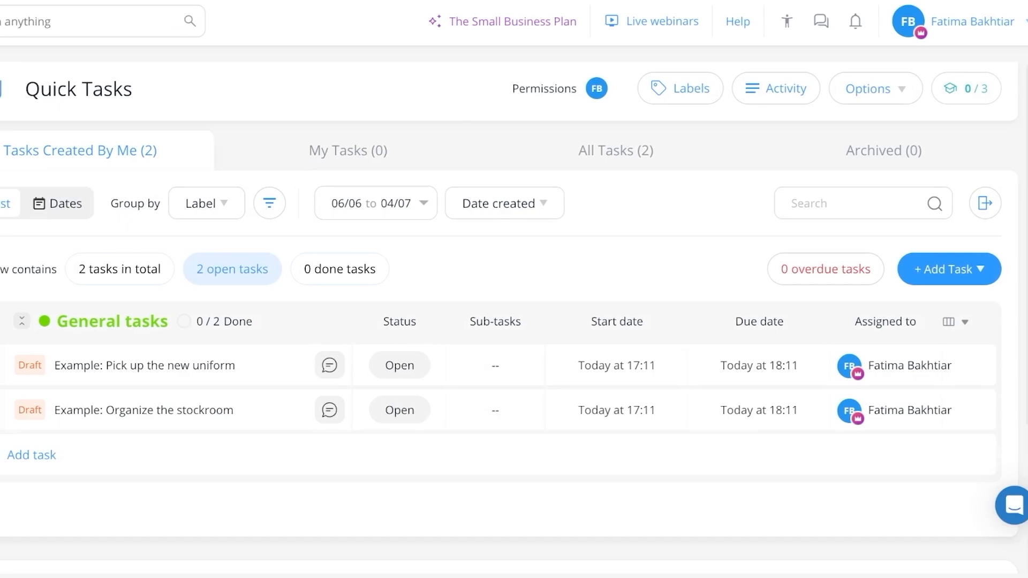
pyautogui.scroll(1, 514, 322)
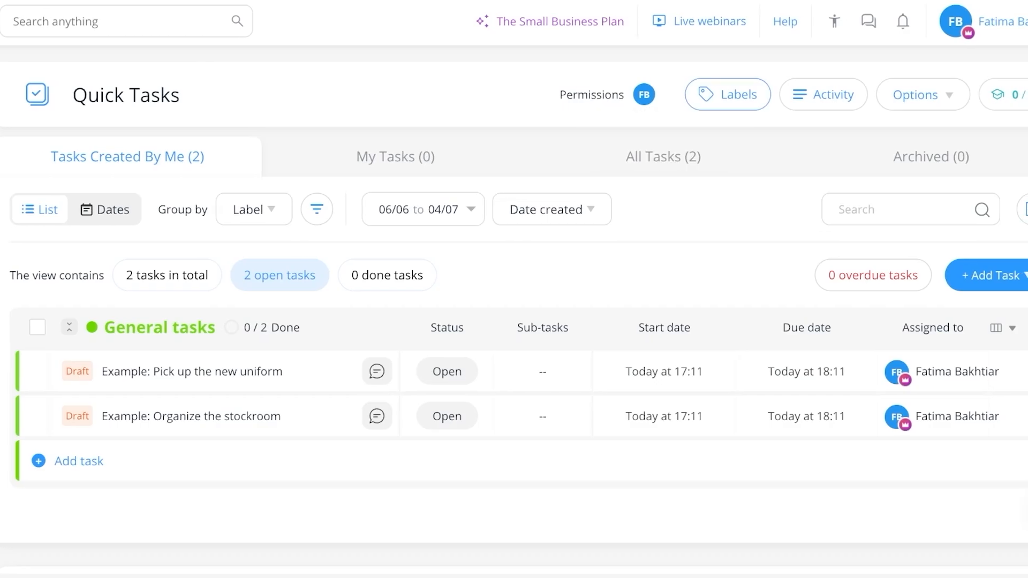
pyautogui.click(734, 95)
pyautogui.press('Escape')
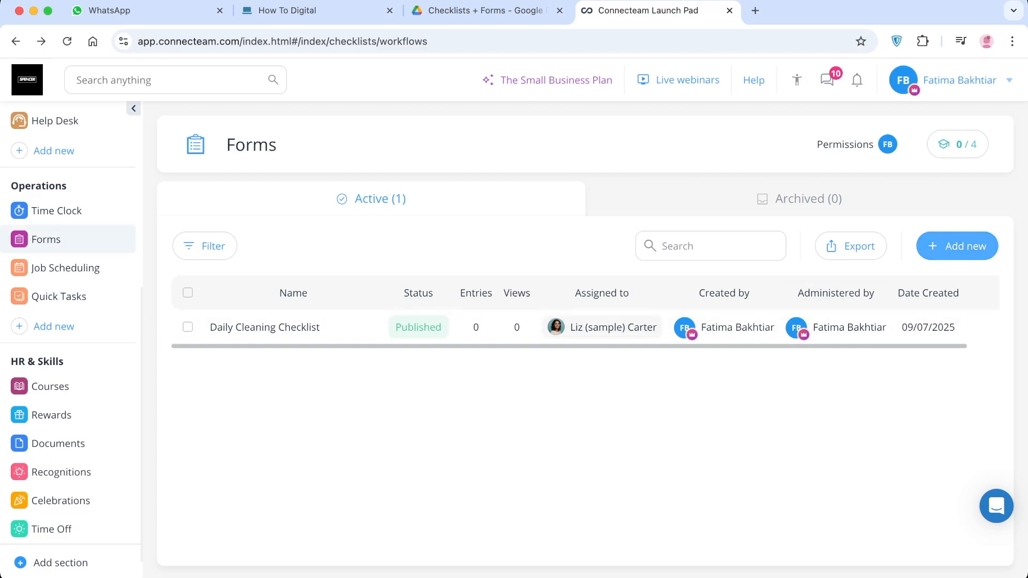
# Create a new form from the Incident Report template in the template library
pyautogui.click(957, 246)
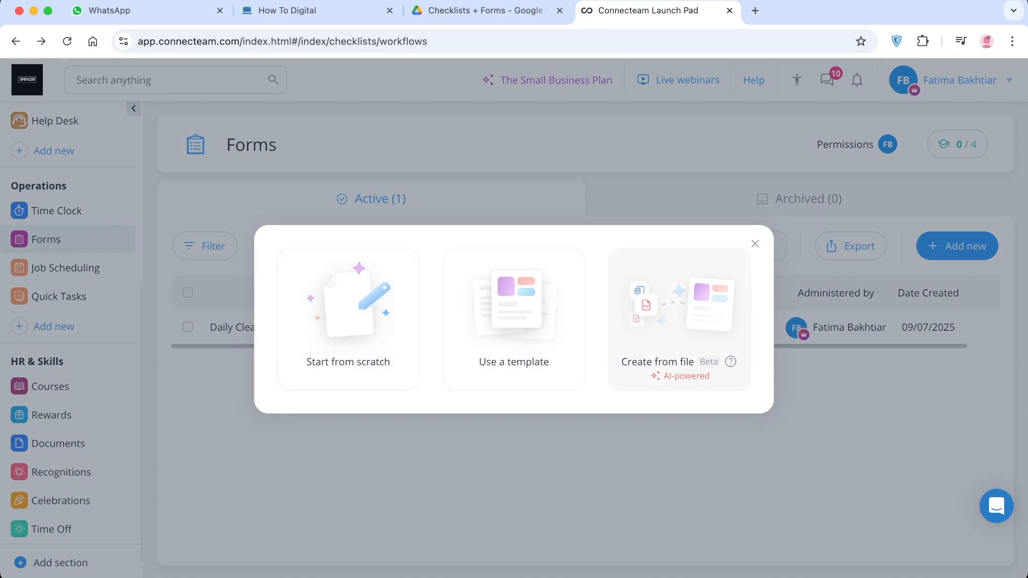
pyautogui.click(756, 243)
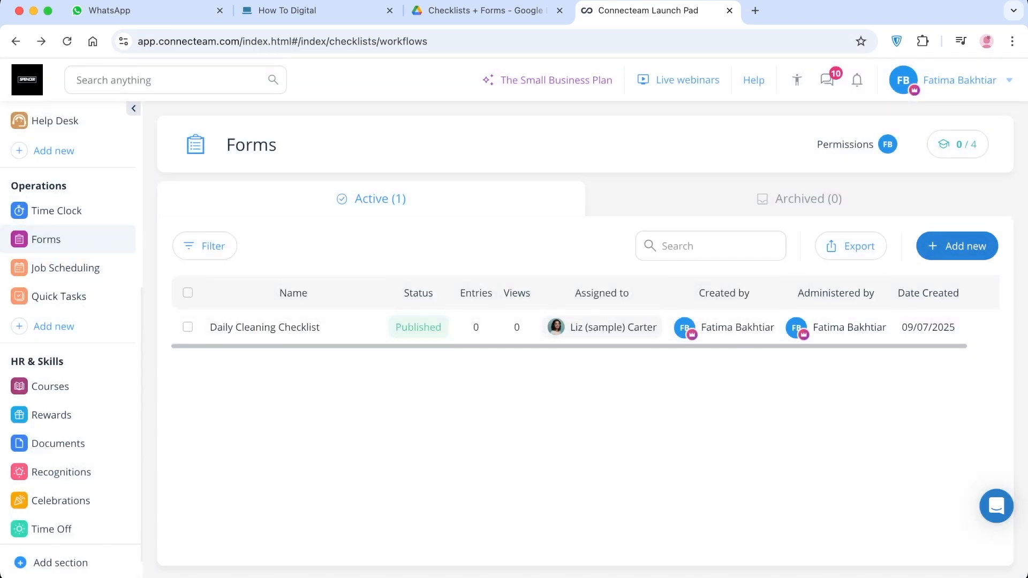
pyautogui.click(957, 246)
pyautogui.click(515, 322)
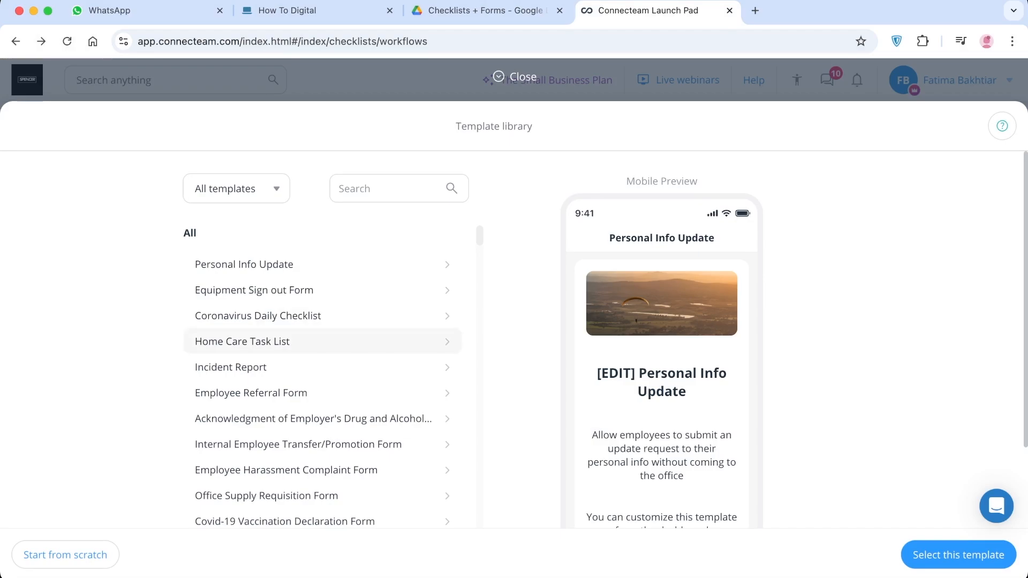
pyautogui.scroll(-10, 321, 346)
pyautogui.scroll(10, 321, 396)
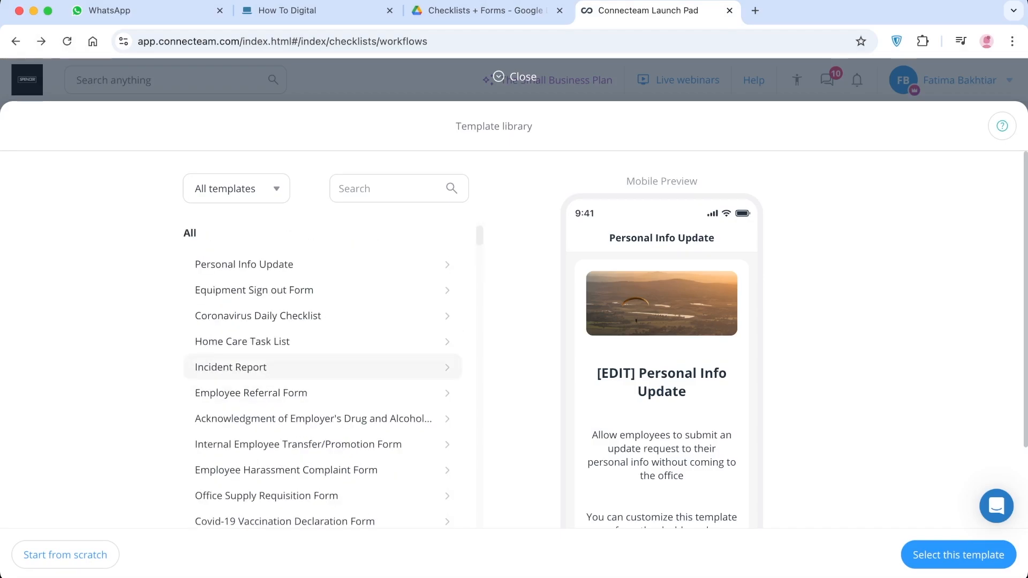
pyautogui.click(322, 368)
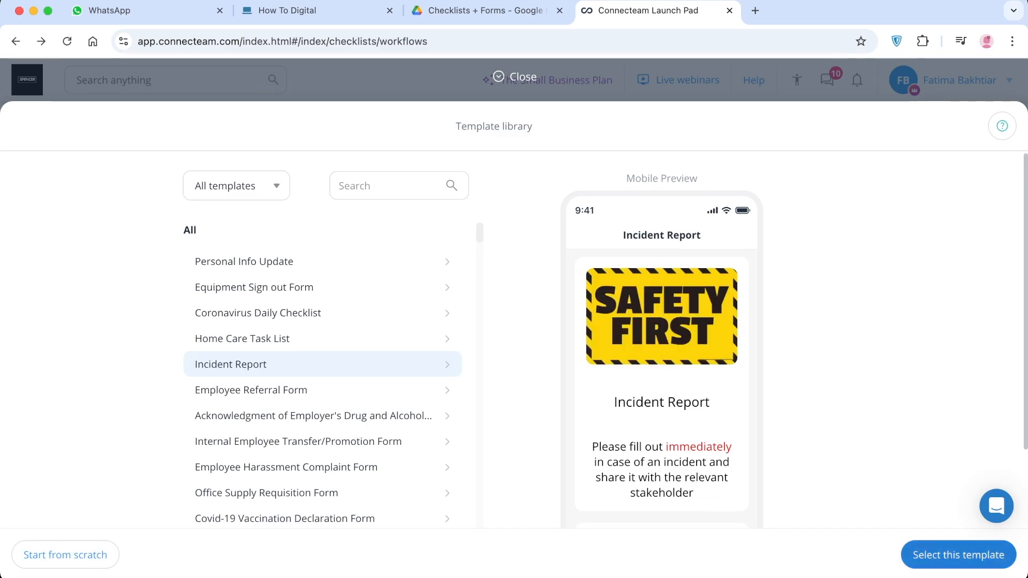
pyautogui.click(959, 555)
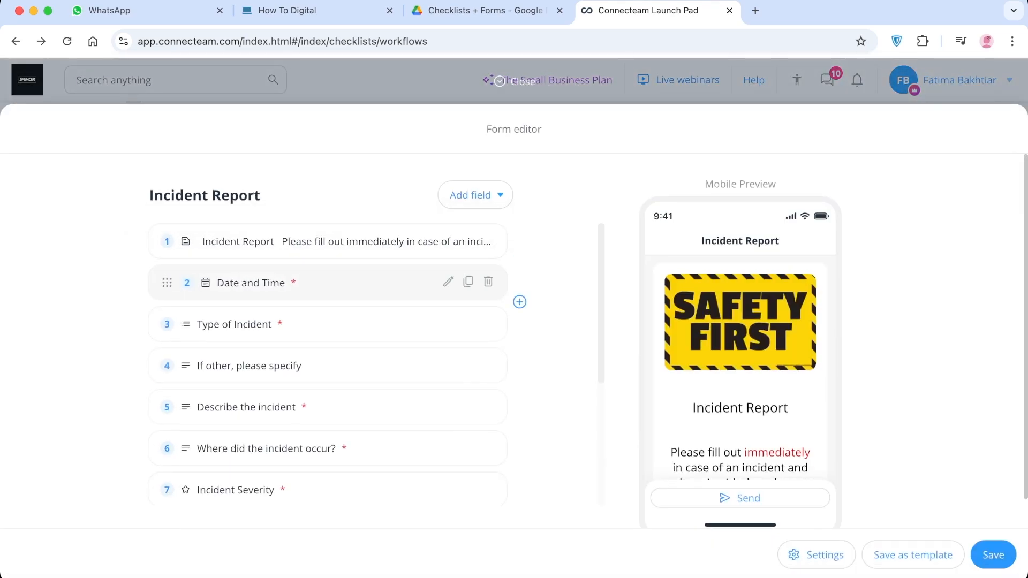
# Review the questions in the Incident Report form and the field types available to add
pyautogui.scroll(-2, 327, 429)
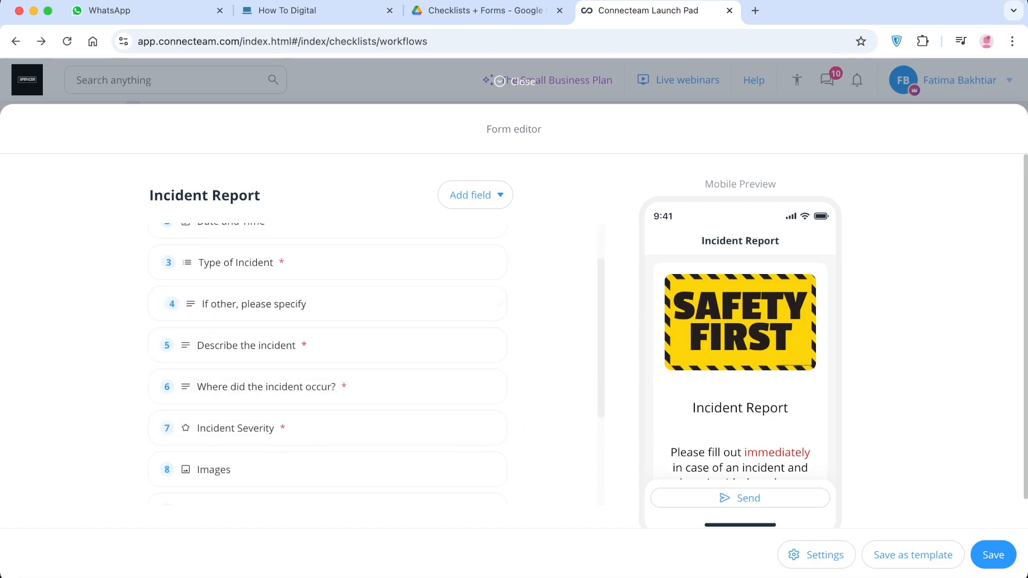
pyautogui.click(475, 195)
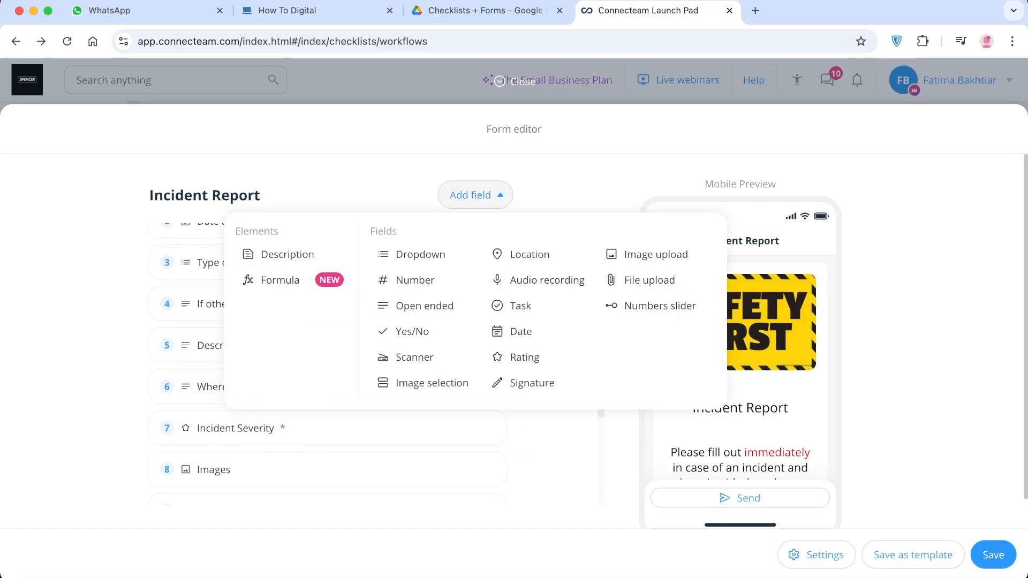
pyautogui.click(475, 195)
pyautogui.scroll(2, 429, 428)
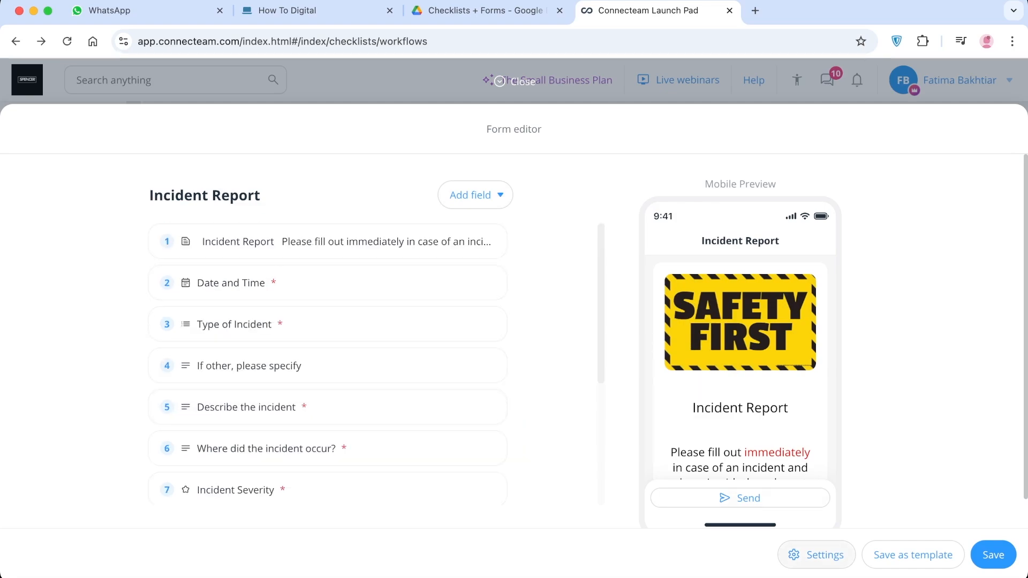
# Examine the Incident Report form's general settings, form limitations and manager fields
pyautogui.click(816, 555)
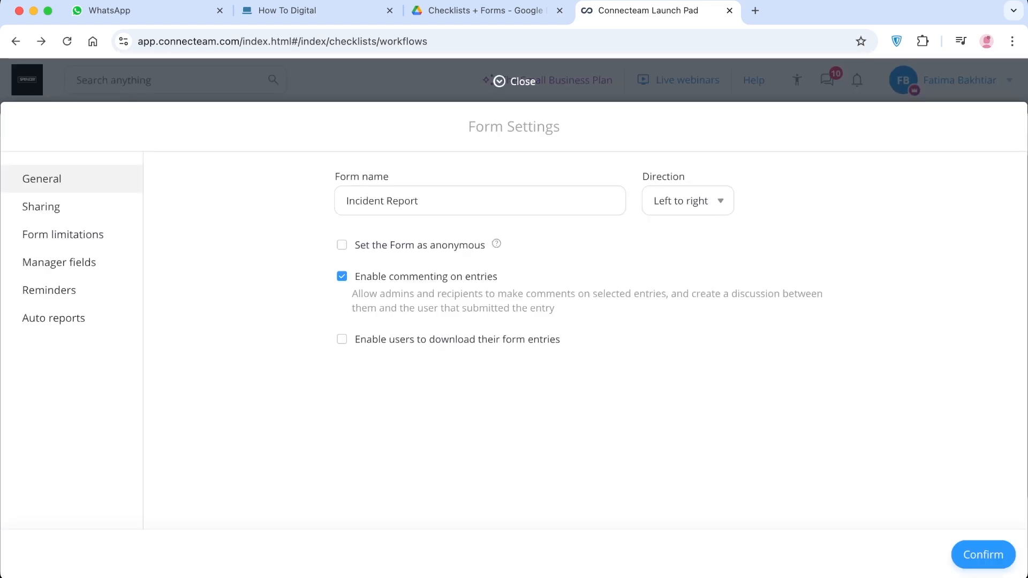
pyautogui.click(64, 235)
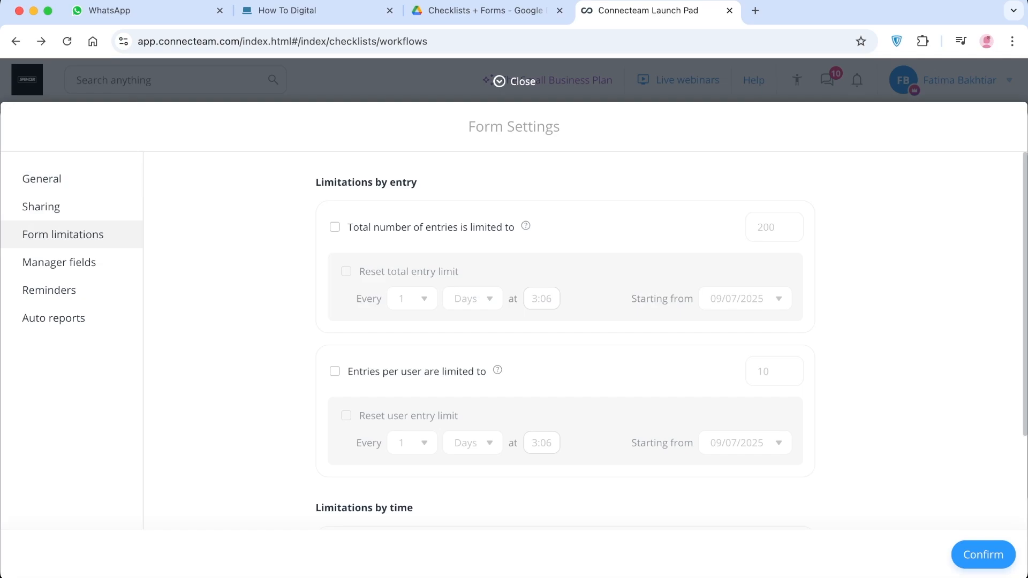
pyautogui.scroll(-2, 565, 343)
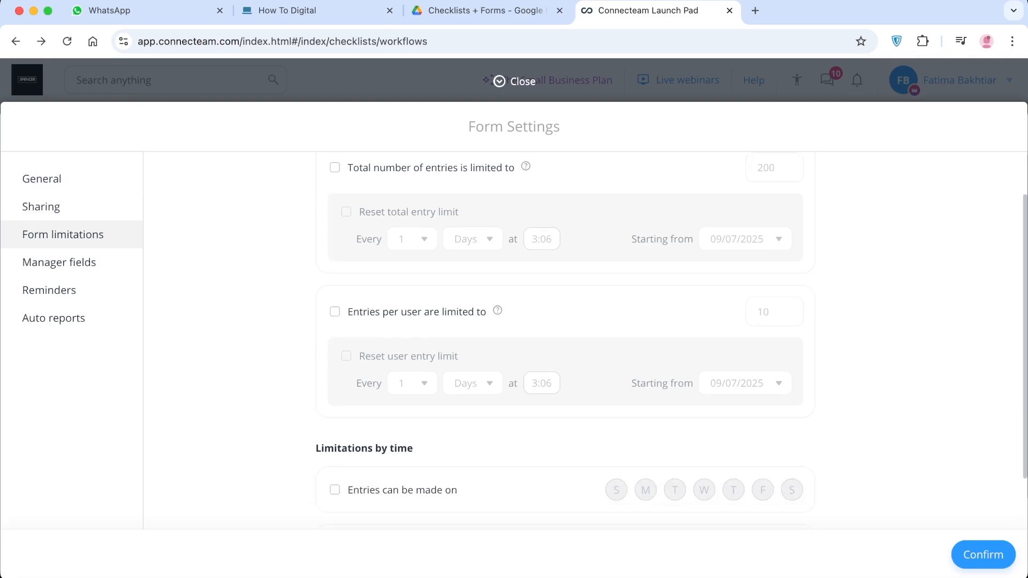
pyautogui.click(60, 263)
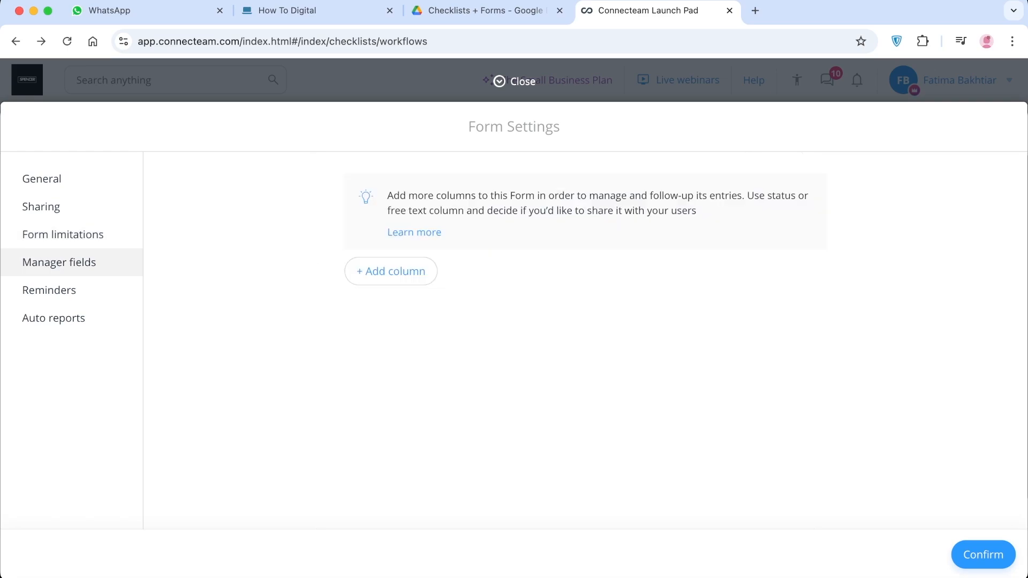
# Check the Incident Report form's reminder settings, confirm the form settings and proceed to selecting assignees
pyautogui.click(57, 290)
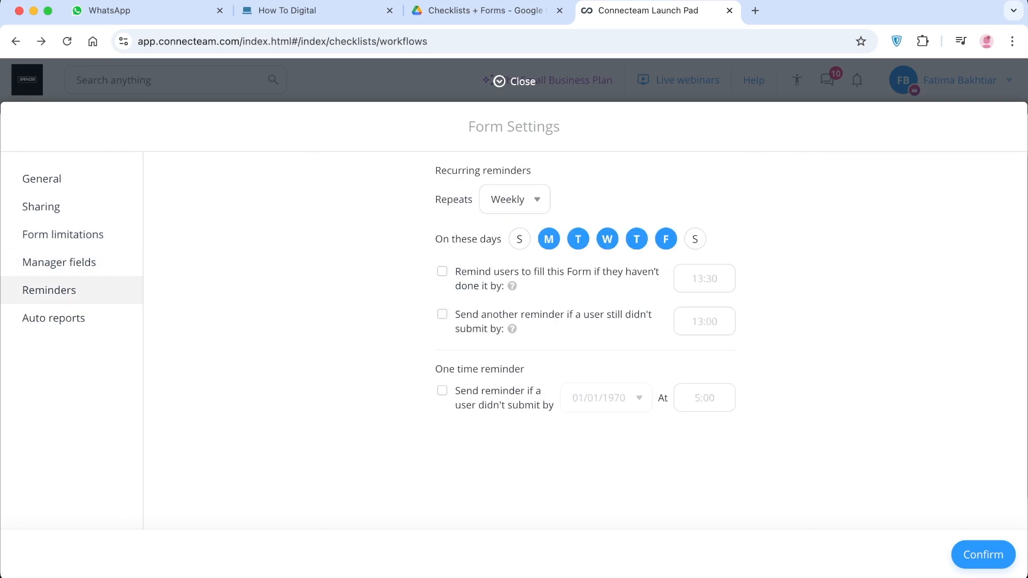
pyautogui.click(983, 554)
pyautogui.click(993, 555)
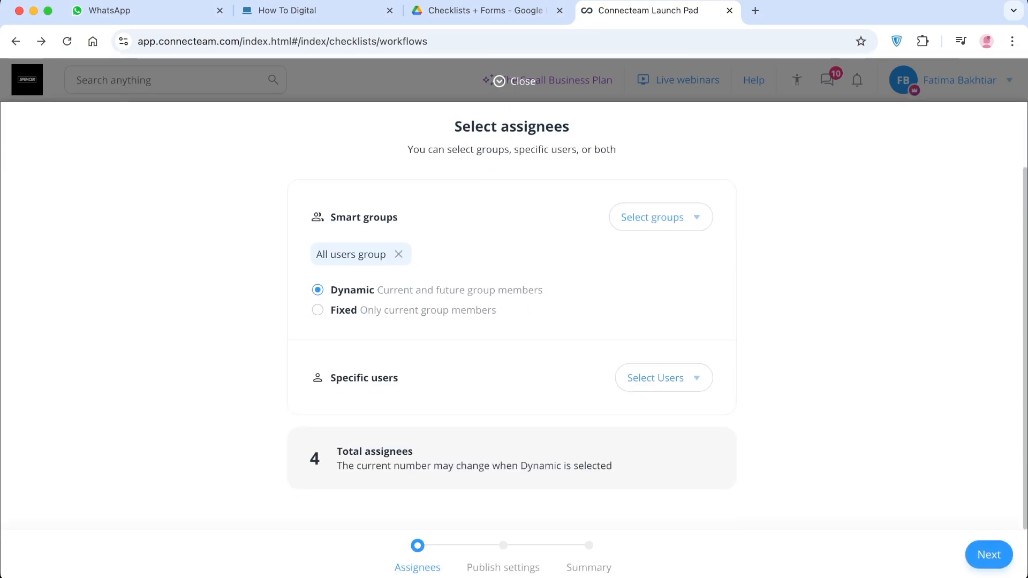
# Assign the form to the workers smart group instead of the All users group, with dynamic membership
pyautogui.scroll(1, 512, 316)
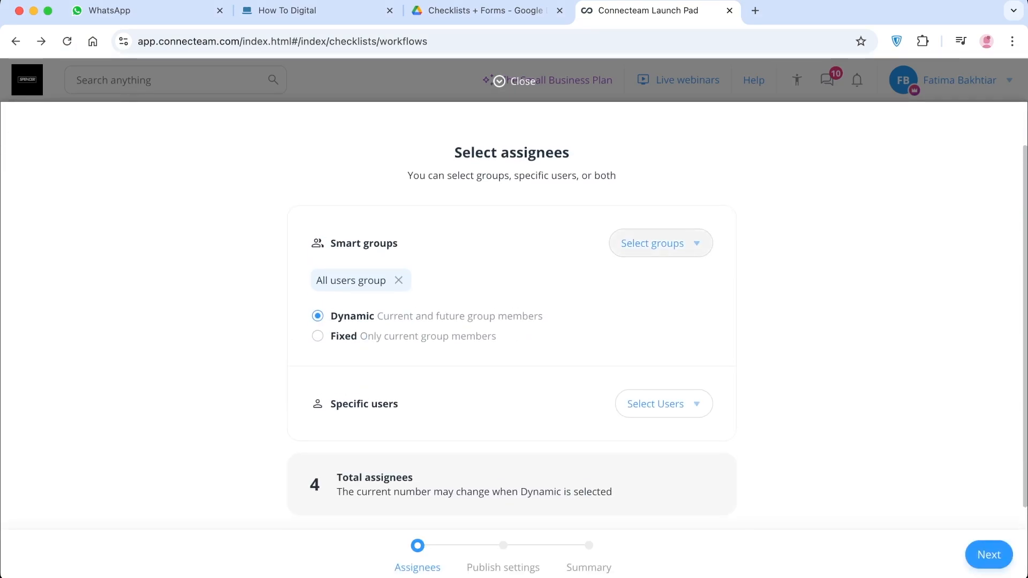
pyautogui.click(652, 243)
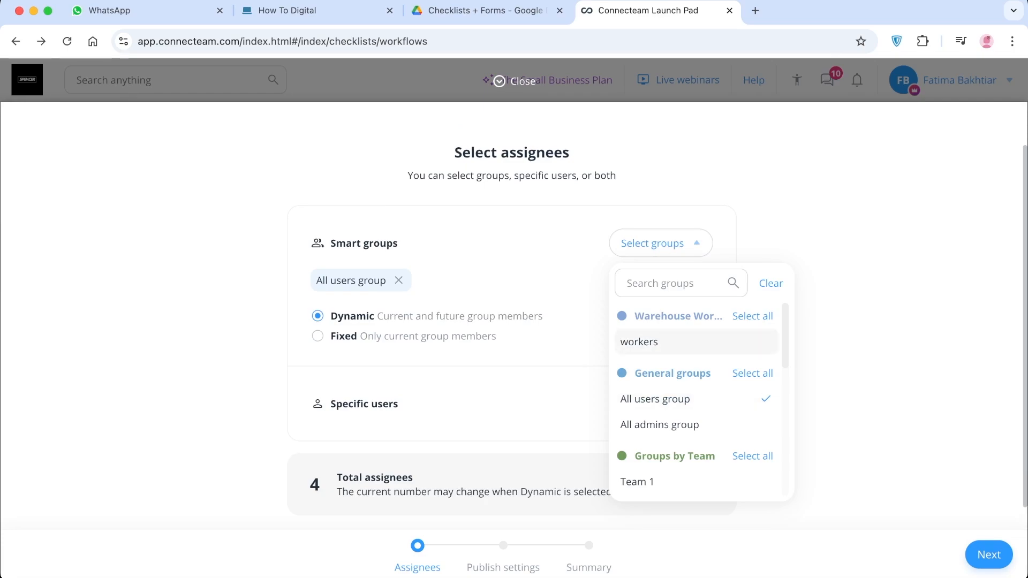
pyautogui.click(643, 342)
pyautogui.press('Escape')
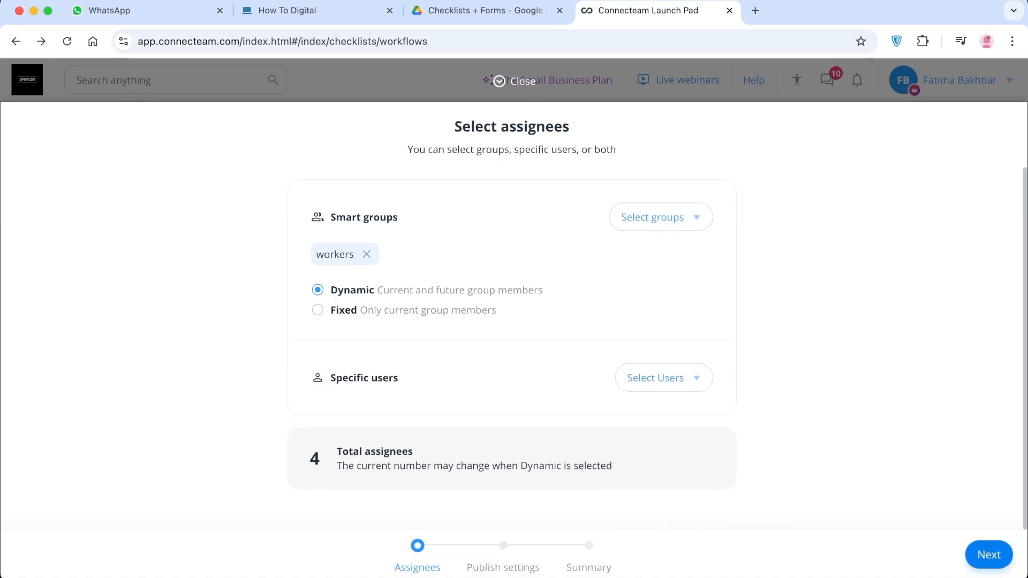
pyautogui.click(989, 555)
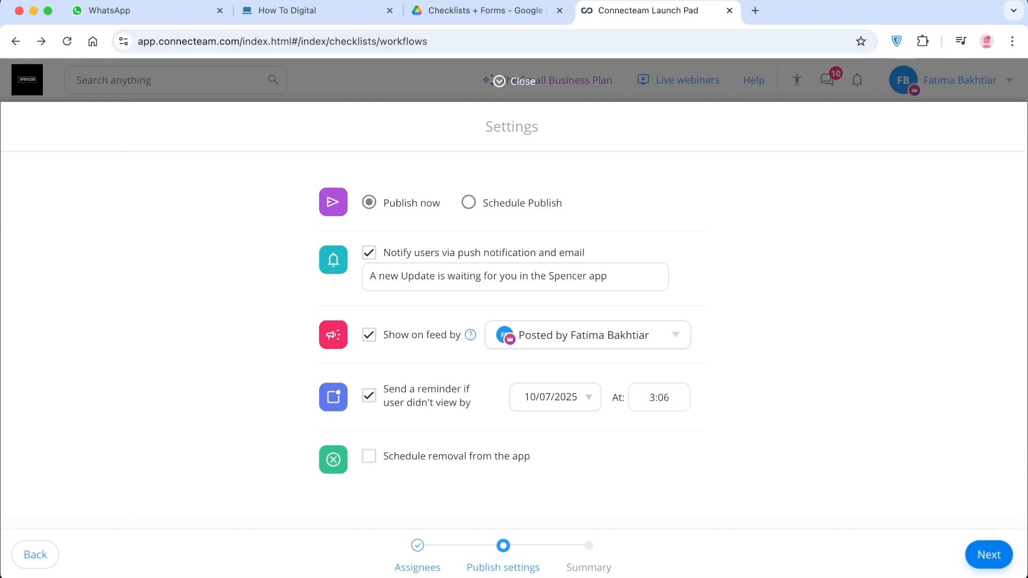
# Publish the form immediately with the suggested notification, feed and reminder settings
pyautogui.click(989, 555)
pyautogui.click(981, 555)
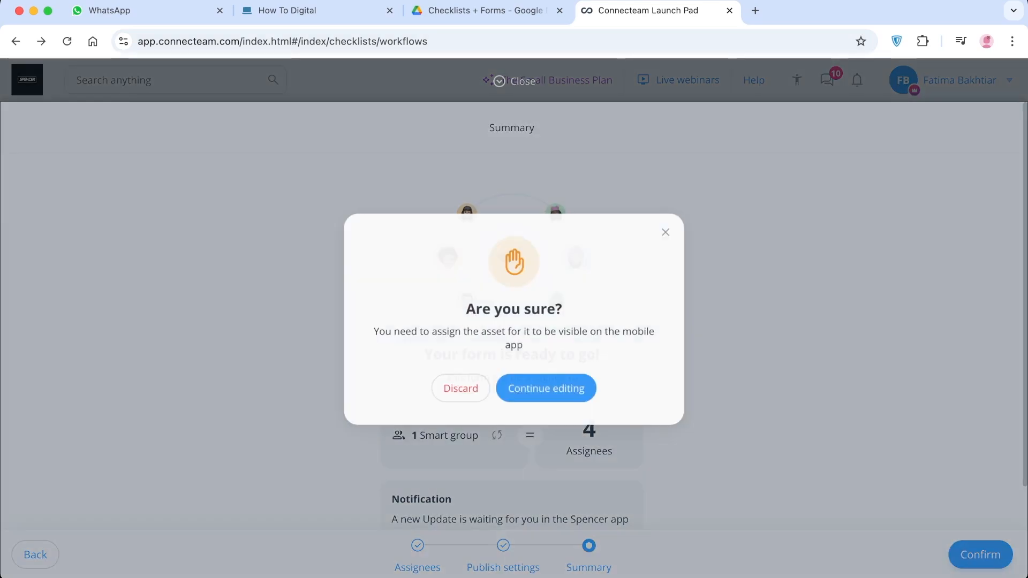
pyautogui.click(547, 388)
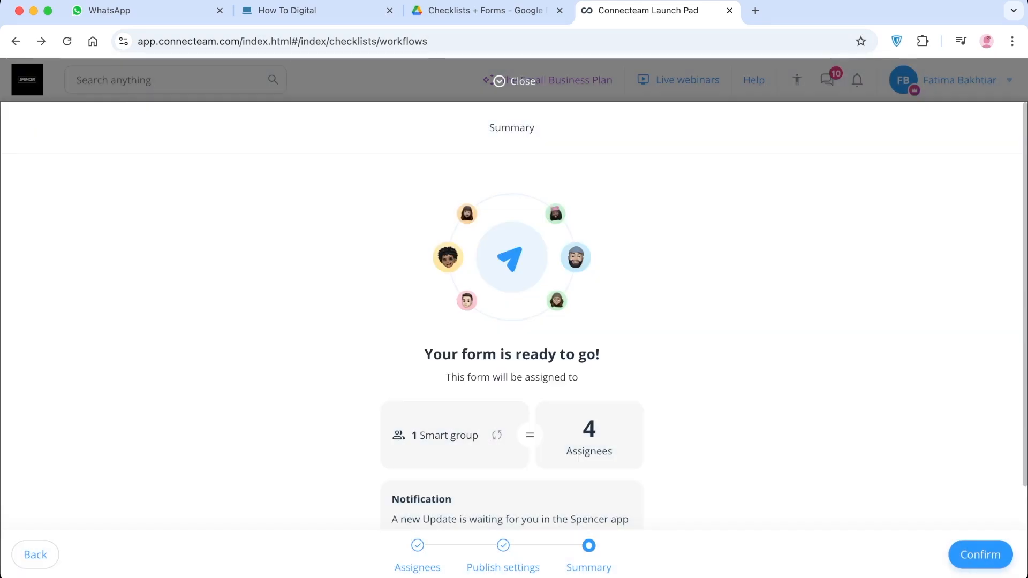
pyautogui.click(980, 555)
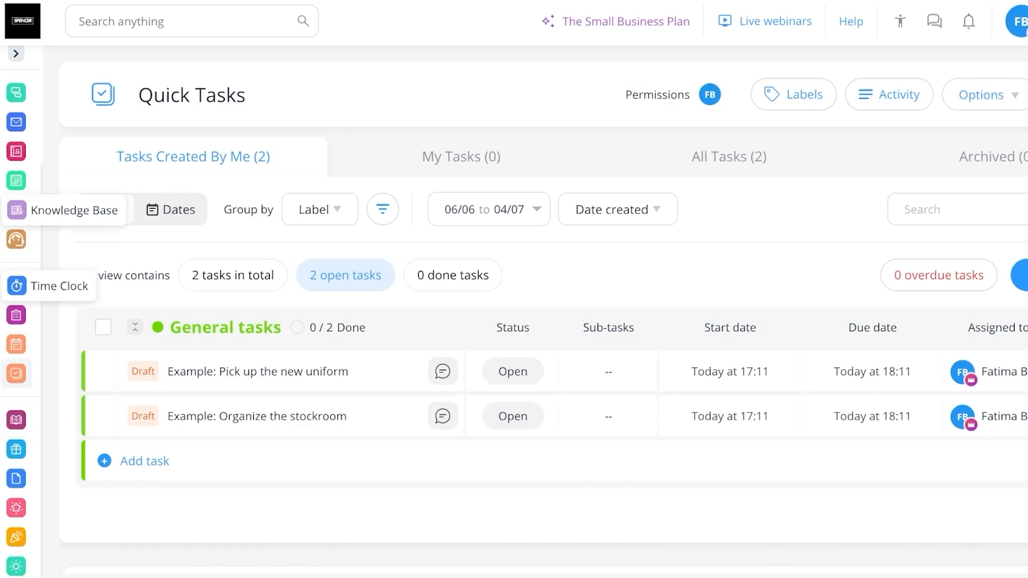
# Open the Courses feature under HR & Skills and examine its introduction
pyautogui.click(16, 54)
pyautogui.scroll(-5, 75, 268)
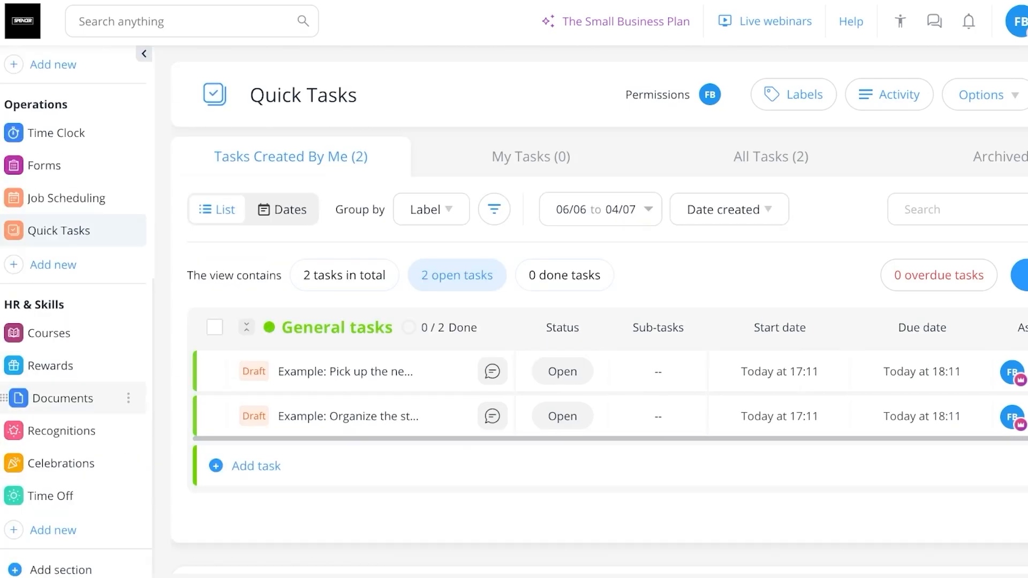
pyautogui.click(57, 334)
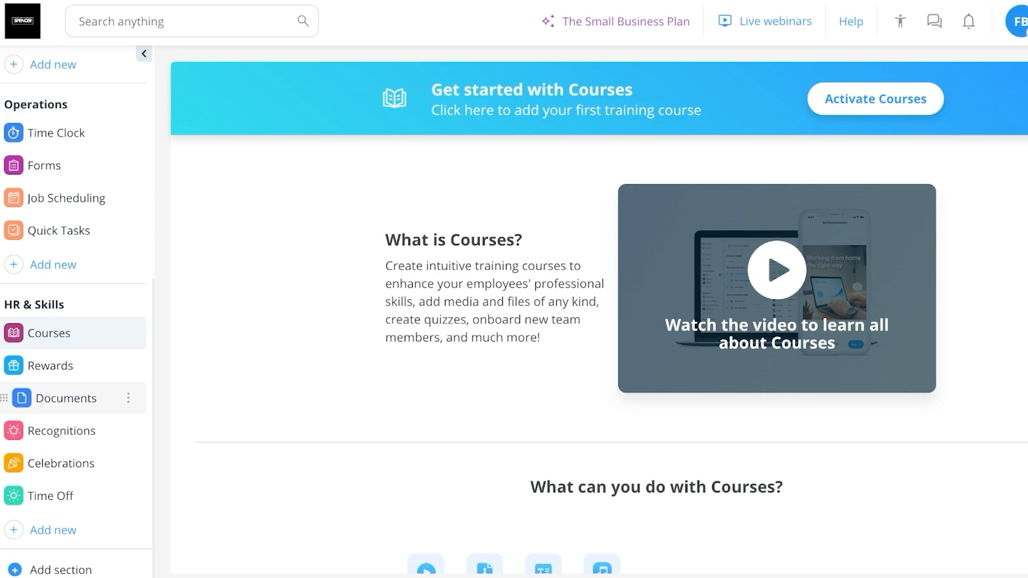
# View the Overview dashboard and switch from the admin dashboard to the user's view
pyautogui.scroll(8, 64, 198)
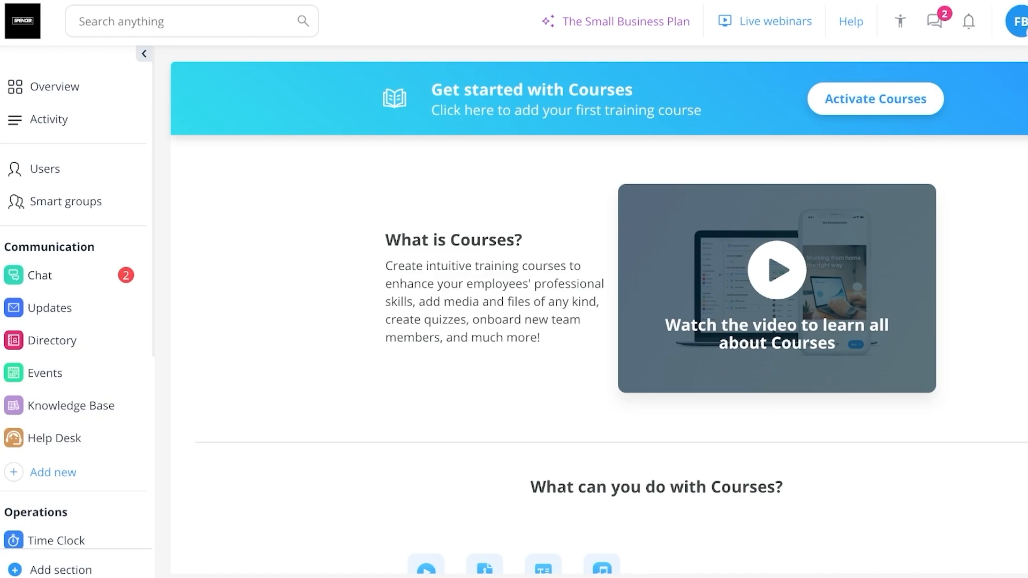
pyautogui.click(55, 87)
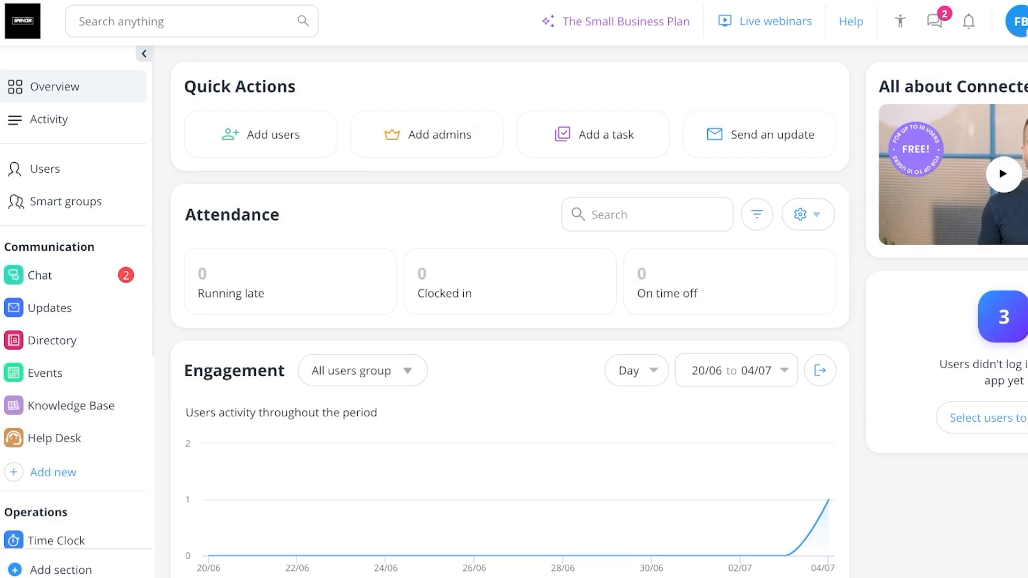
pyautogui.click(1020, 22)
pyautogui.press('Escape')
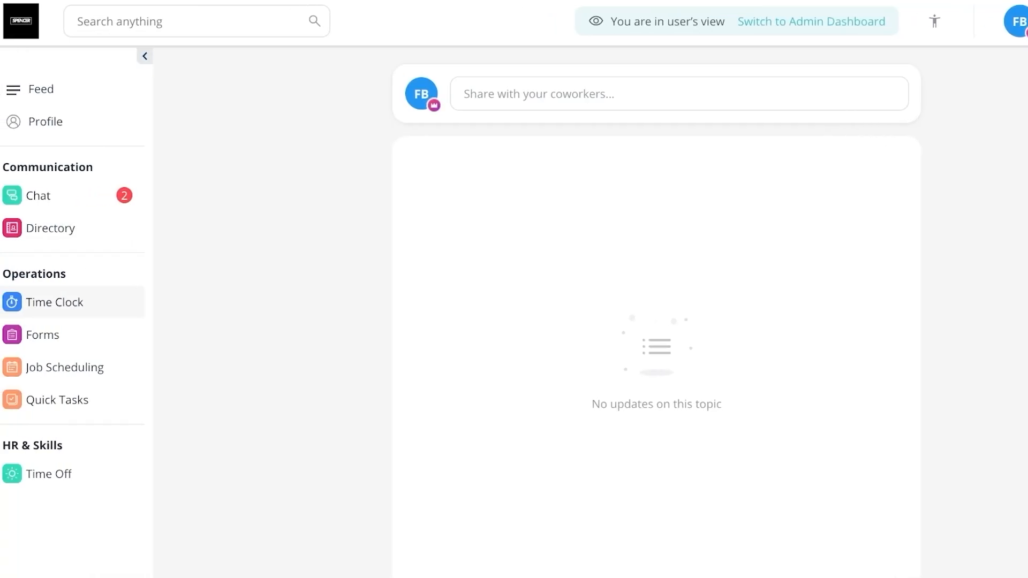
# In the Time Clock, request a Work site A shift on 04/07/2025 from 09:00 to 17:00 and send it for approval
pyautogui.click(54, 302)
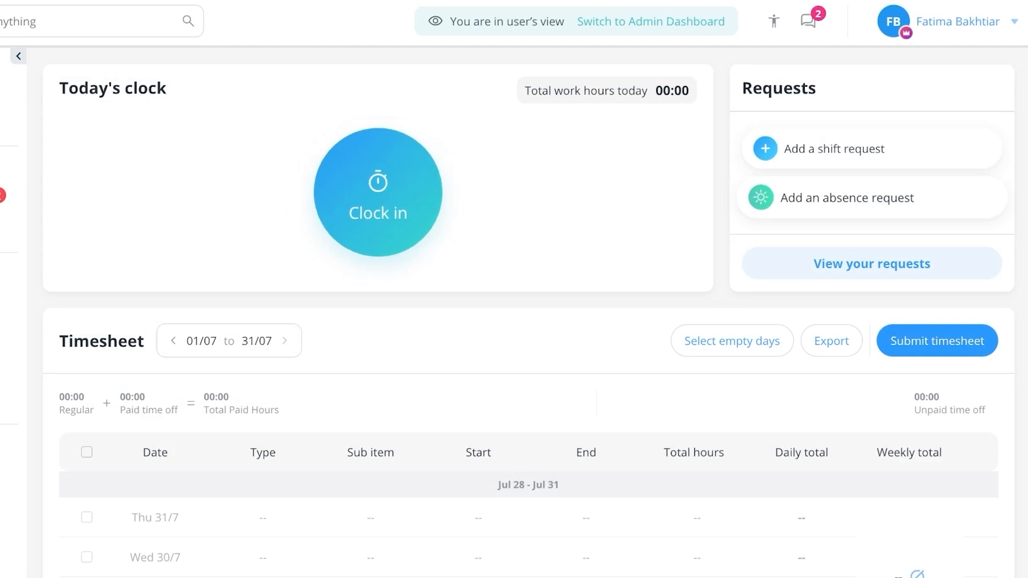
pyautogui.click(872, 149)
pyautogui.click(776, 87)
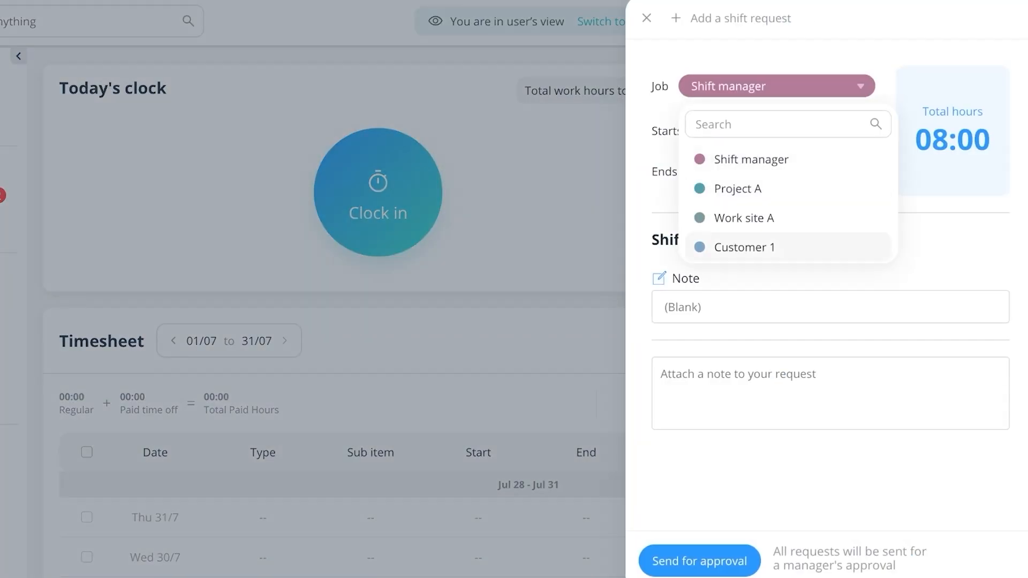
pyautogui.click(744, 218)
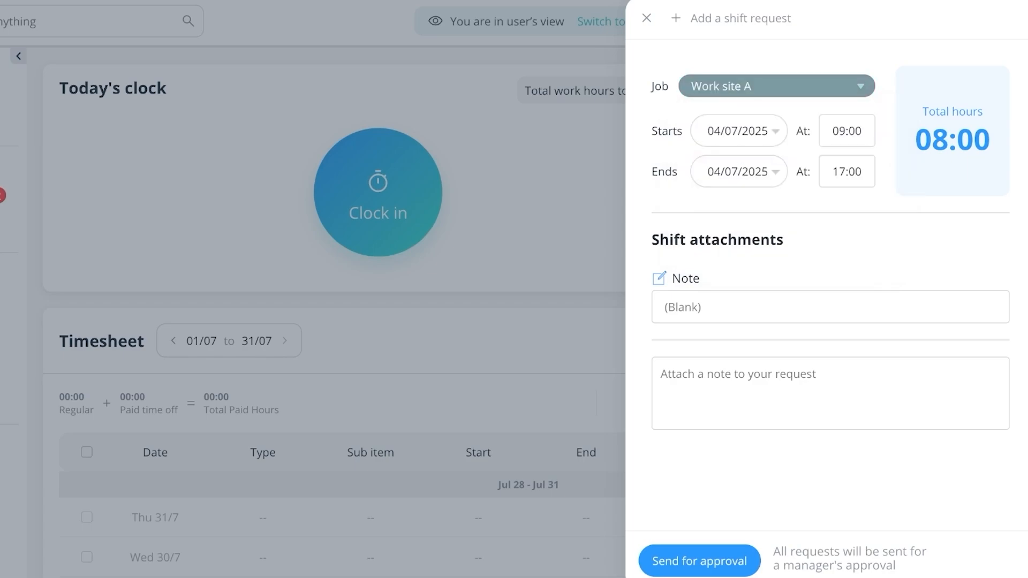
pyautogui.click(739, 131)
pyautogui.click(866, 236)
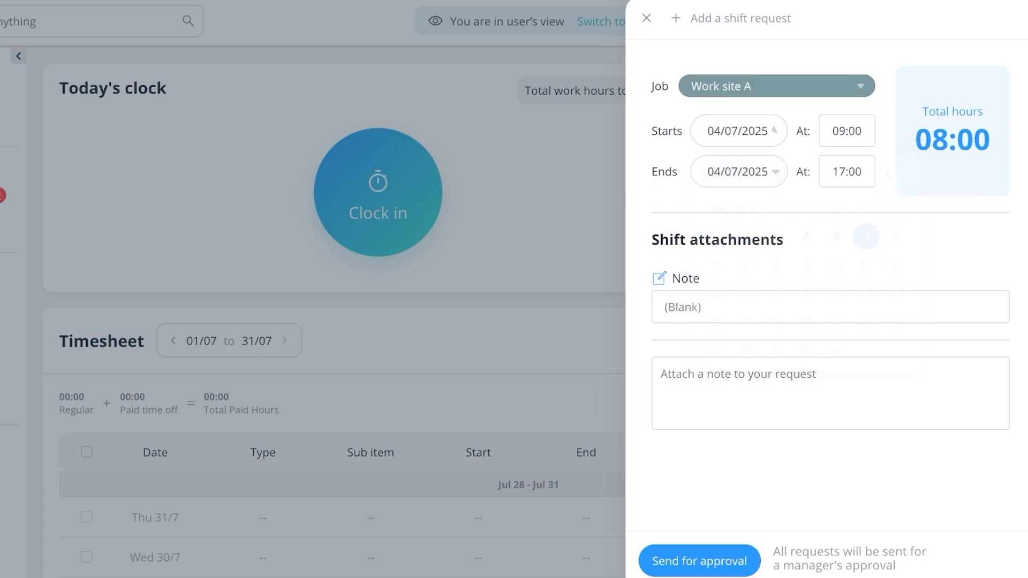
pyautogui.click(699, 560)
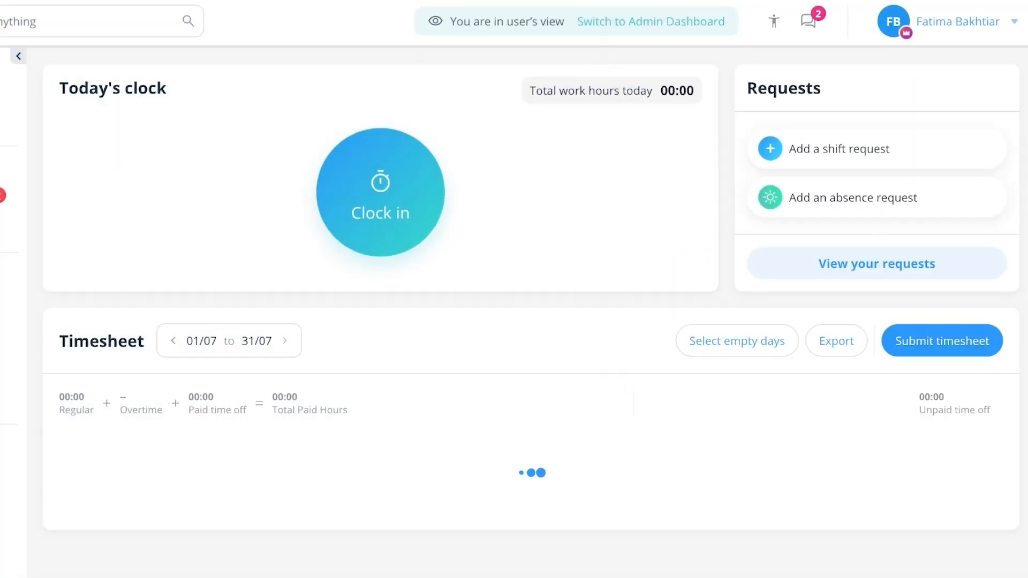
# Review the timesheet and open the assigned tasks in Quick Tasks
pyautogui.scroll(-1, 529, 313)
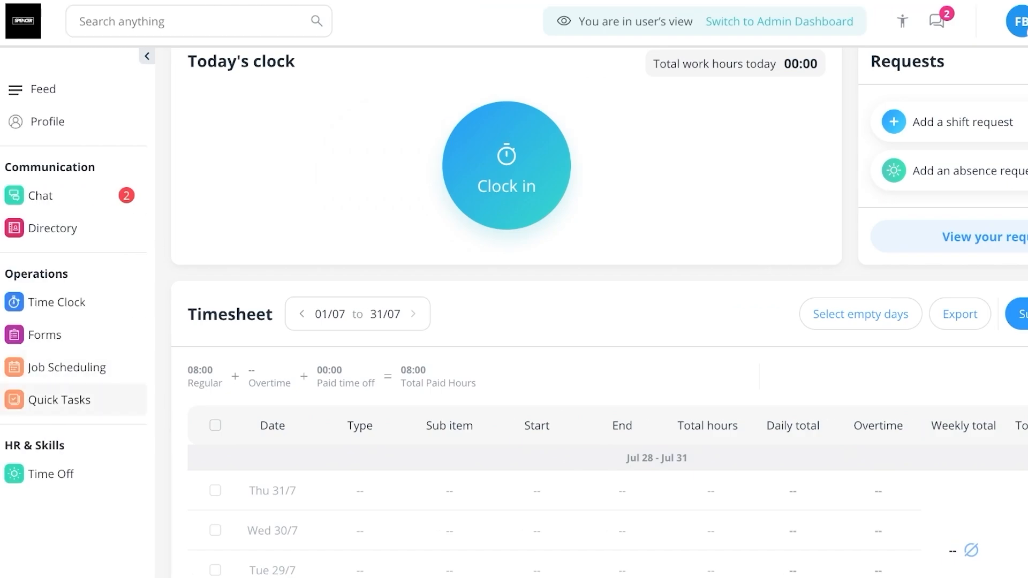
pyautogui.click(59, 400)
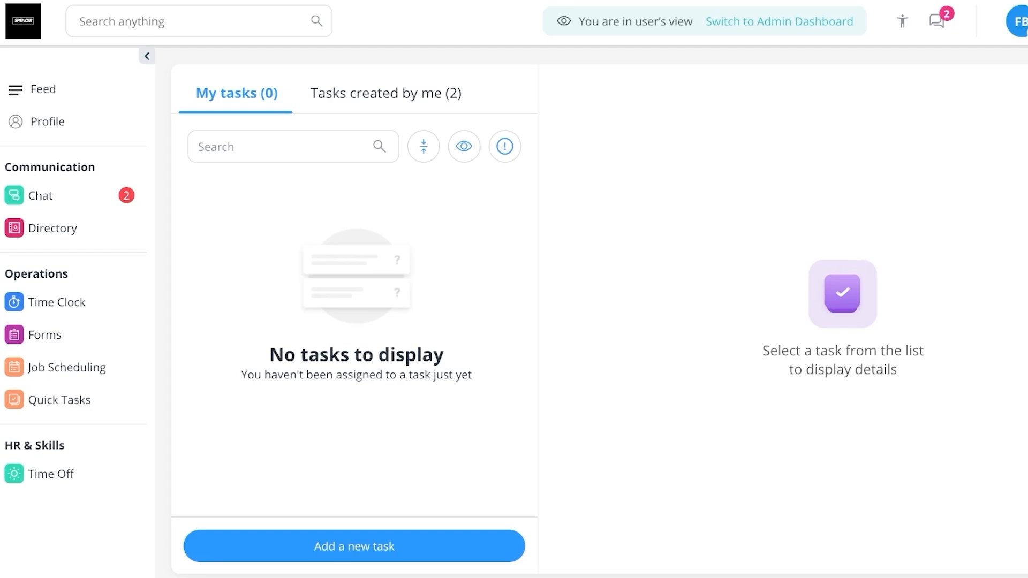
# Open the Job Scheduler in the user's view and check the My availability option
pyautogui.click(67, 367)
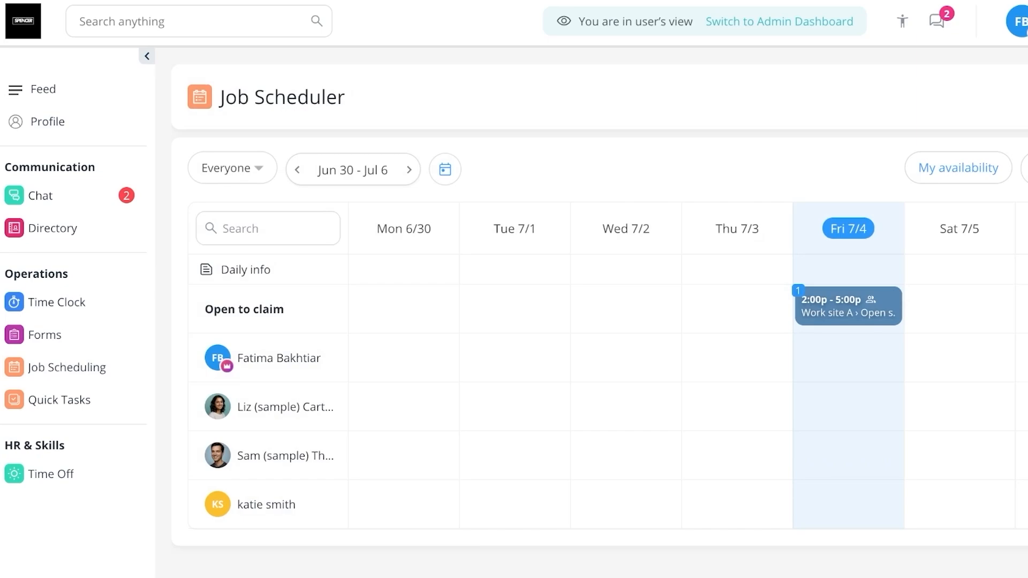
pyautogui.click(952, 168)
pyautogui.press('Escape')
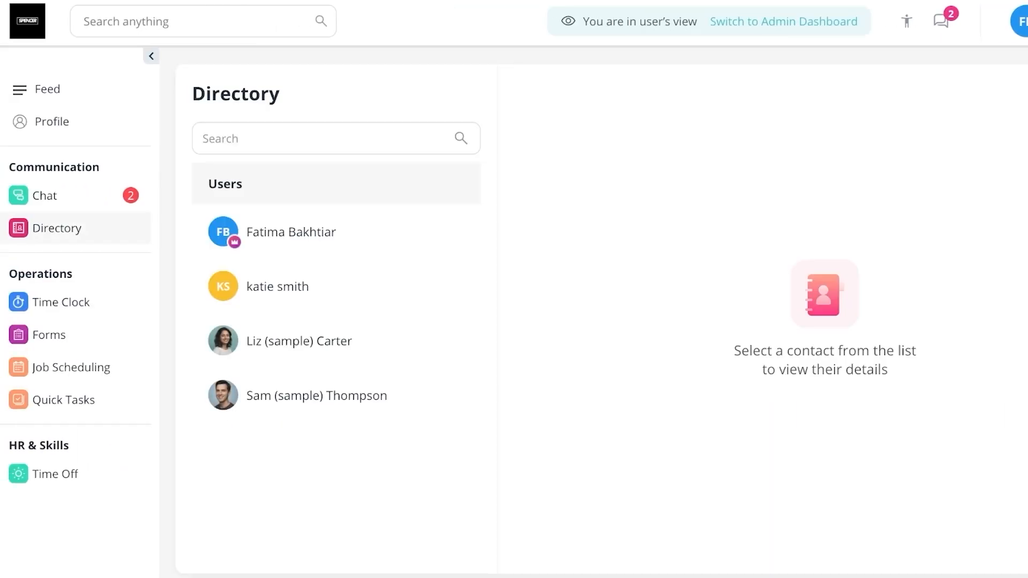
# Open the chats and view the All users' team chat
pyautogui.click(44, 196)
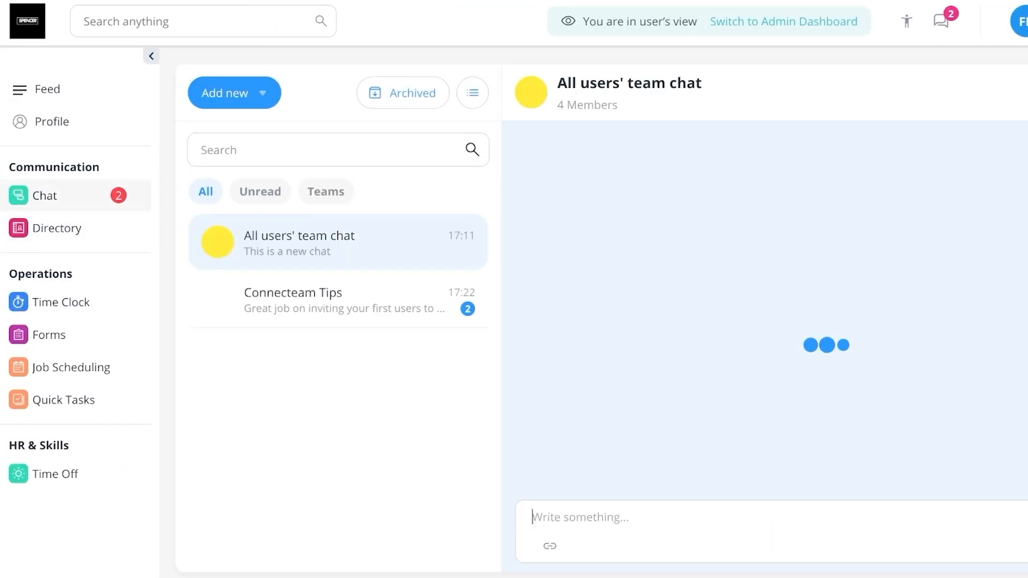